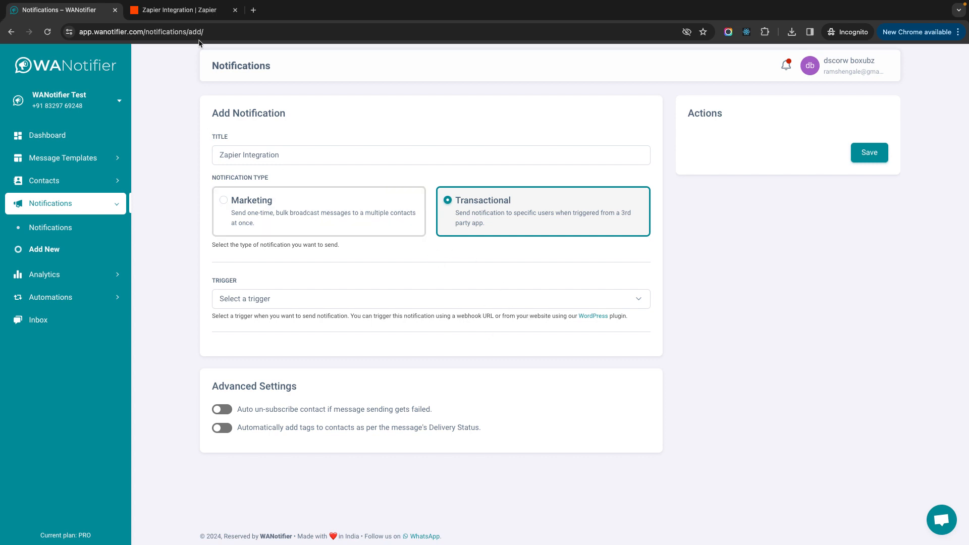
{"action": "left_click", "coordinate": [172, 12]}
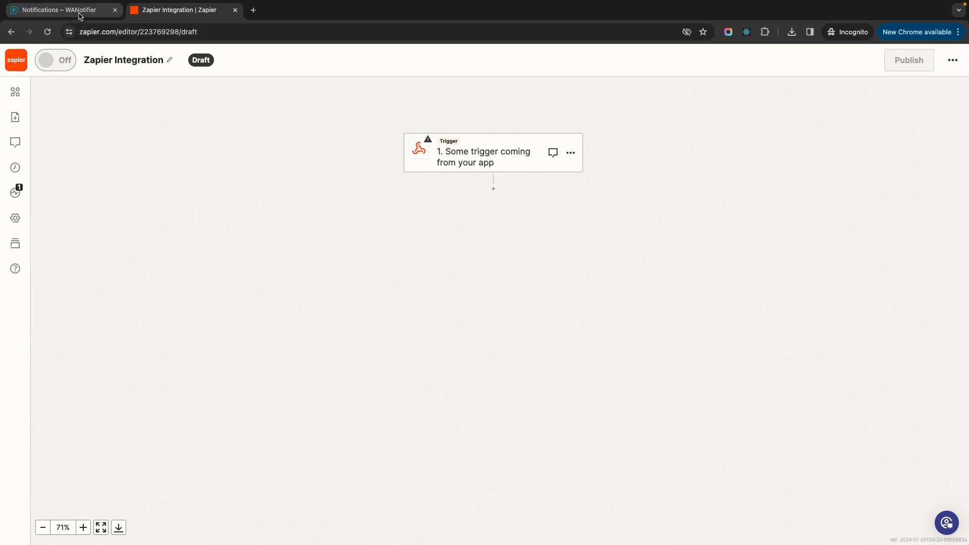
{"action": "left_click", "coordinate": [41, 15]}
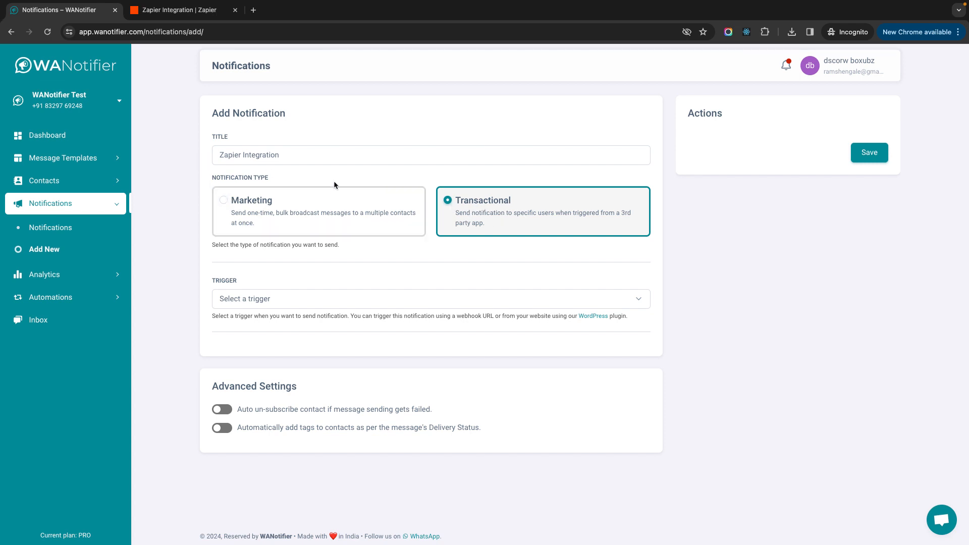
- Set the notification's trigger to API request to a Webhook URL and its message template to templatetype_buttonstandard02 (en), and save the notification
{"action": "left_click", "coordinate": [318, 306]}
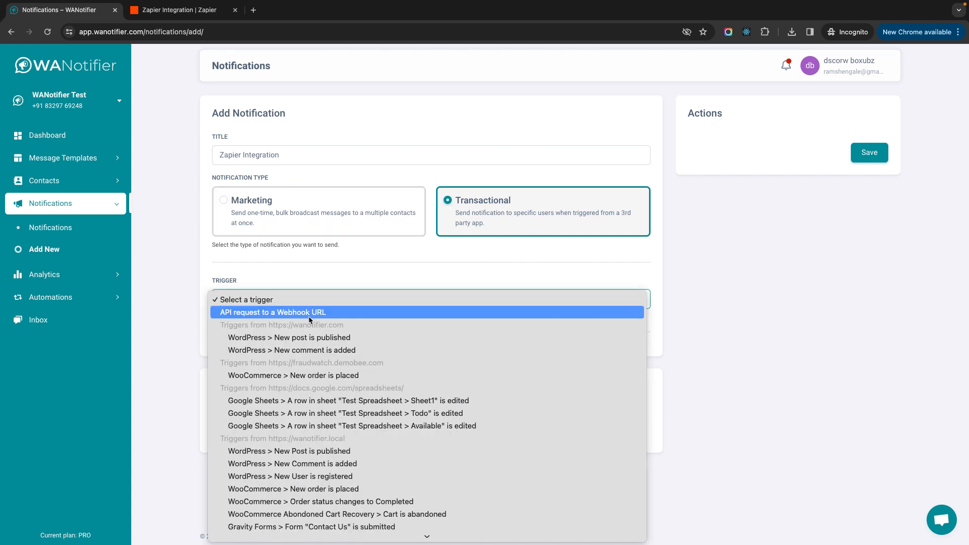
{"action": "left_click", "coordinate": [308, 315]}
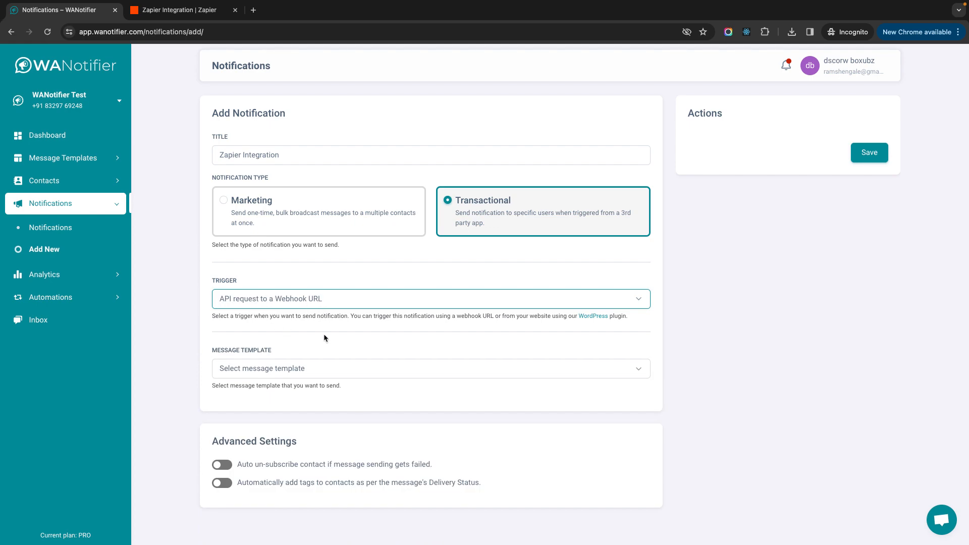
{"action": "left_click", "coordinate": [312, 373]}
{"action": "scroll", "coordinate": [327, 459], "scroll_direction": "down", "scroll_amount": 5}
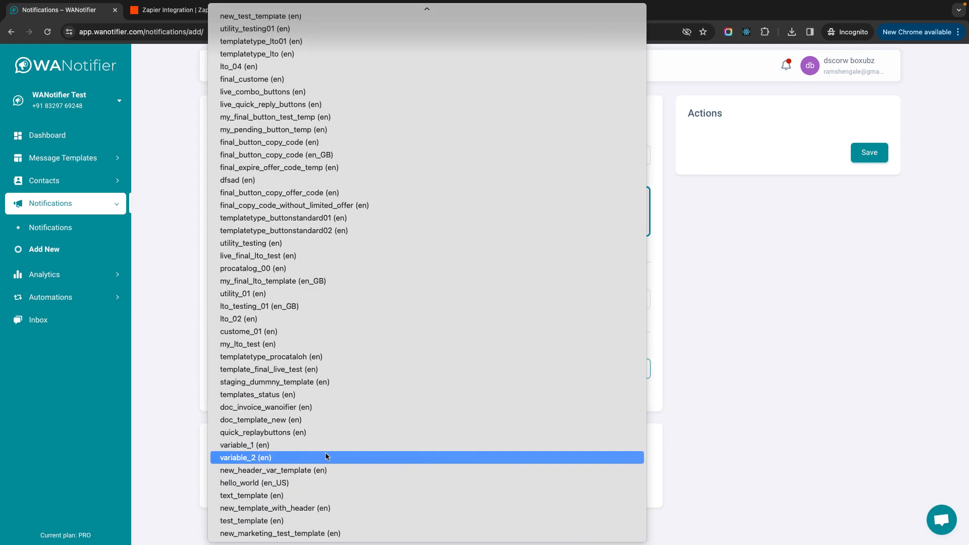
{"action": "left_click", "coordinate": [469, 231]}
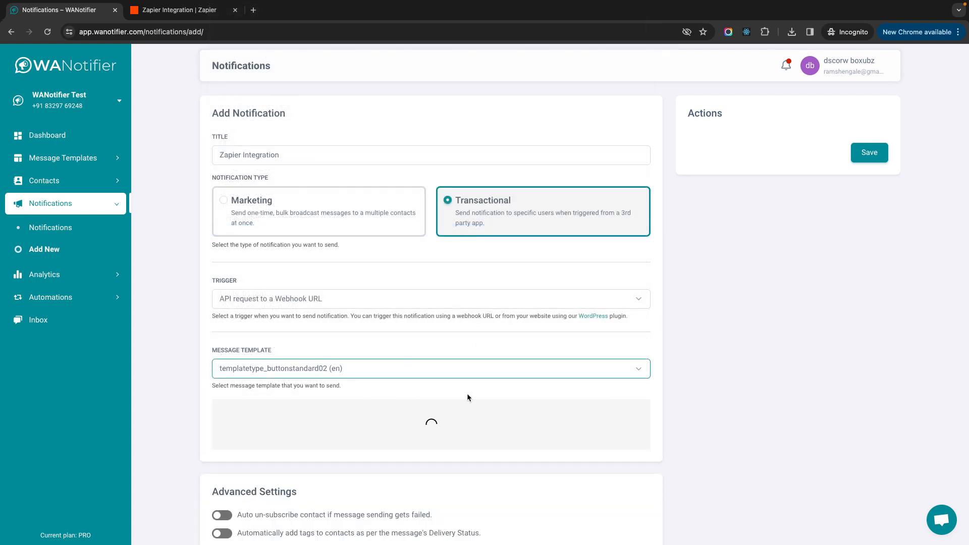
{"action": "scroll", "coordinate": [562, 399], "scroll_direction": "down", "scroll_amount": 7}
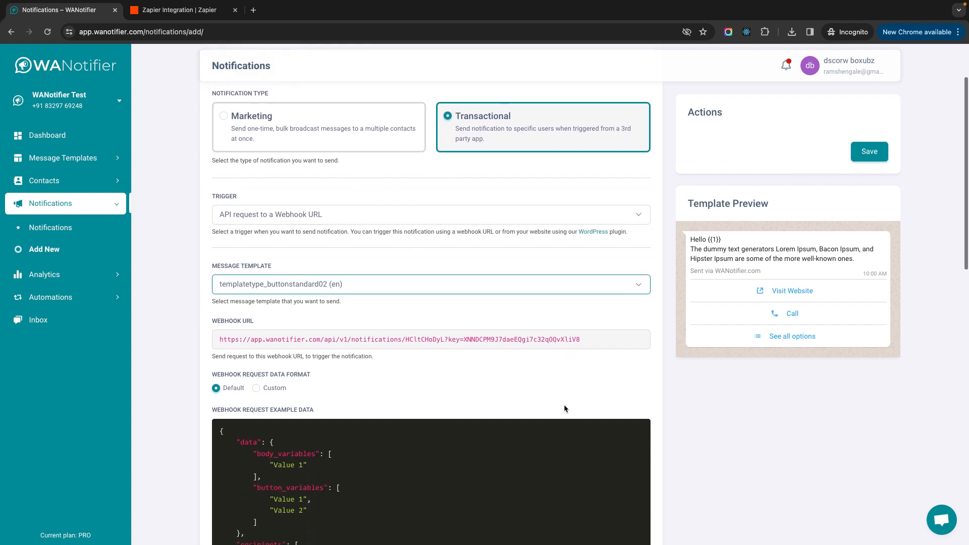
{"action": "scroll", "coordinate": [566, 409], "scroll_direction": "up", "scroll_amount": 5}
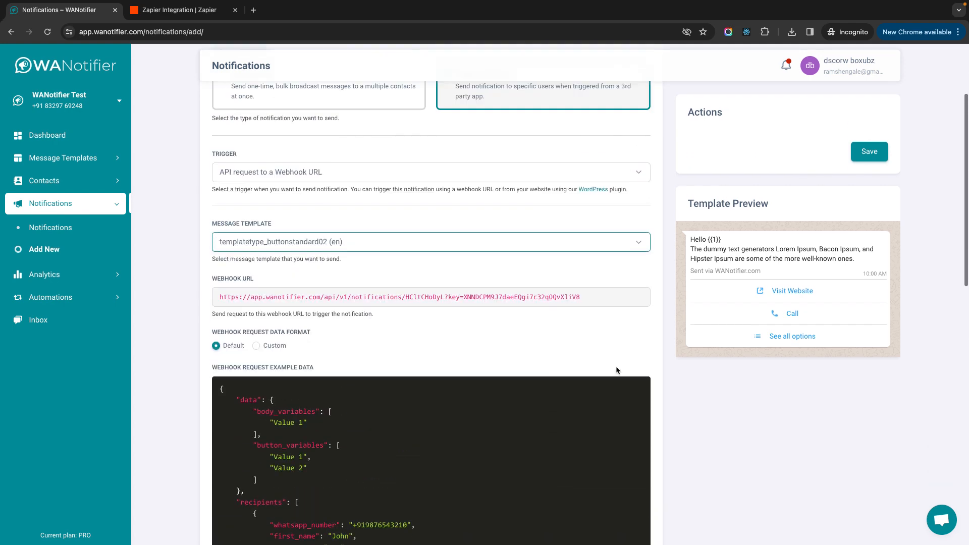
{"action": "left_click", "coordinate": [870, 152]}
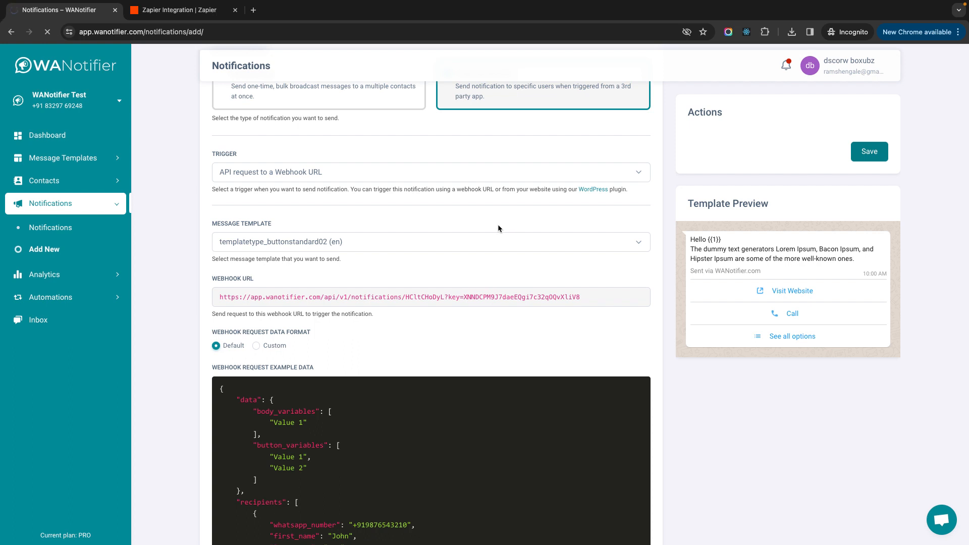
- Copy the notification's complete webhook URL and switch to the Zapier editor
{"action": "triple_click", "coordinate": [239, 298]}
{"action": "key", "text": "super+c"}
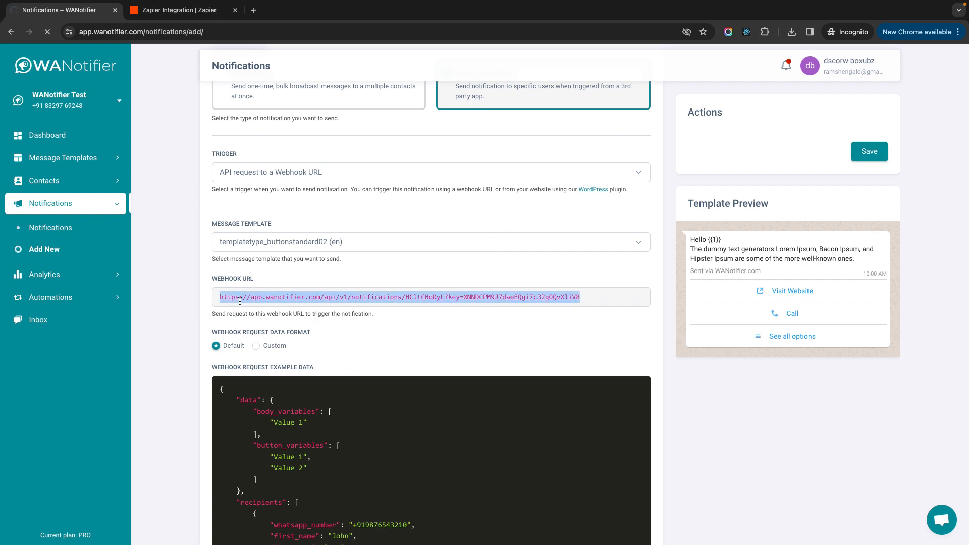
{"action": "left_click", "coordinate": [172, 9]}
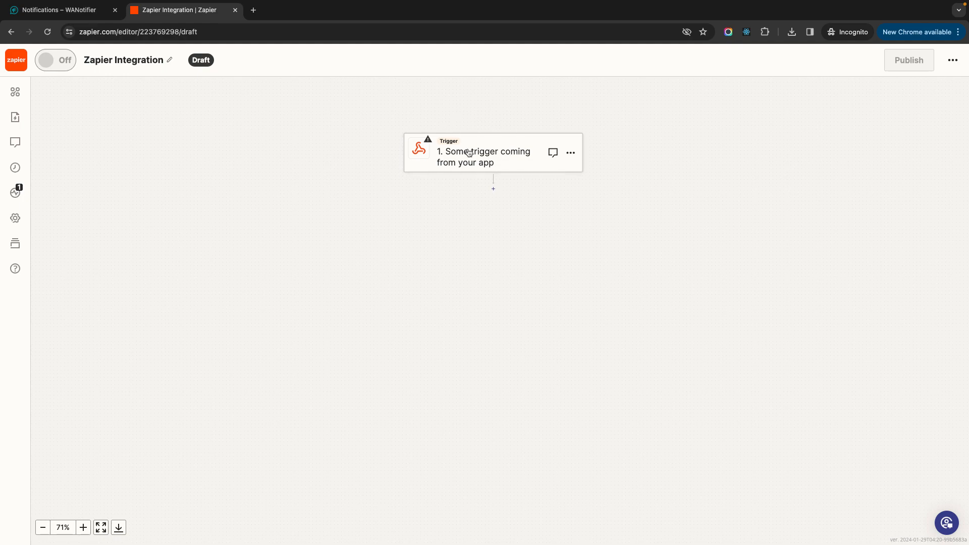
- Add a Webhooks by Zapier action after the trigger, with Custom Request as its event, and continue to the action settings
{"action": "left_click", "coordinate": [493, 190]}
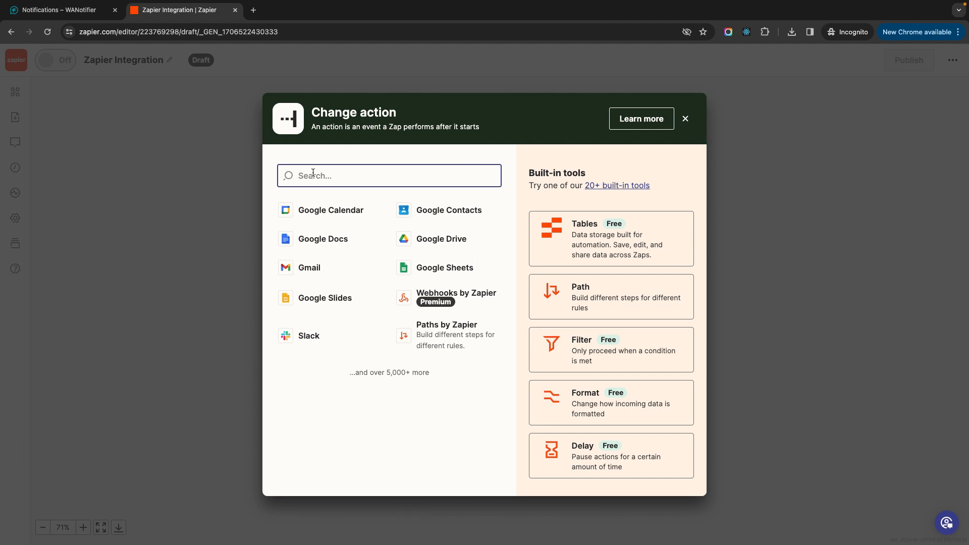
{"action": "type", "text": "webh"}
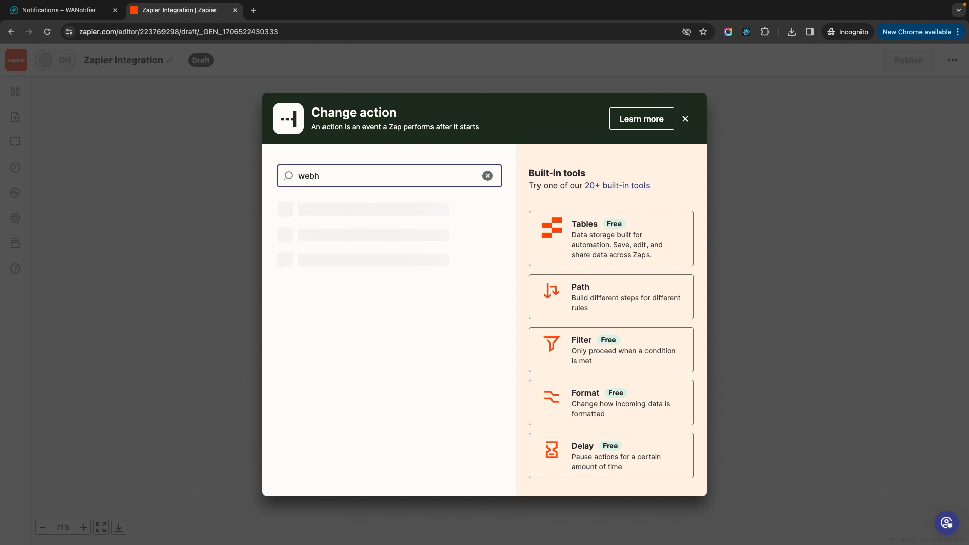
{"action": "left_click", "coordinate": [358, 217]}
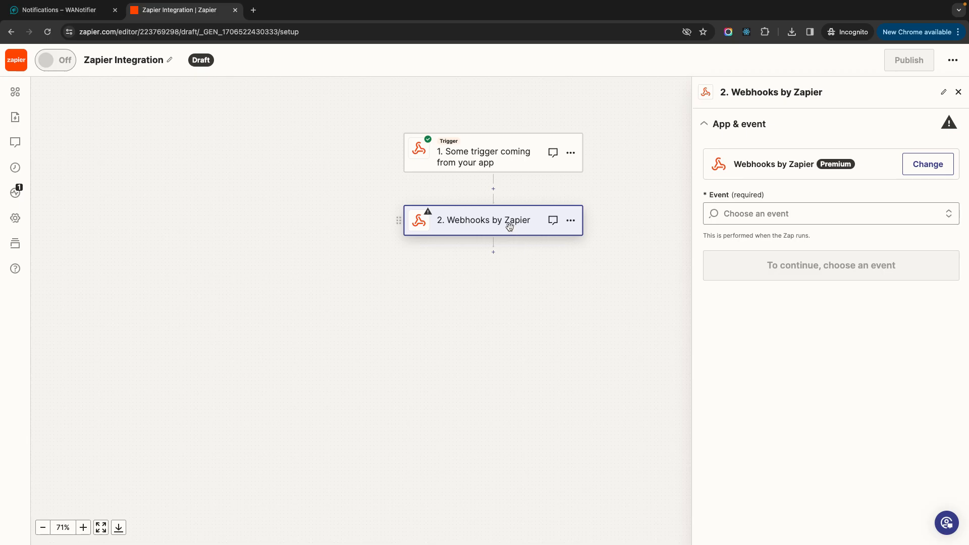
{"action": "left_click", "coordinate": [924, 223]}
{"action": "left_click", "coordinate": [851, 261]}
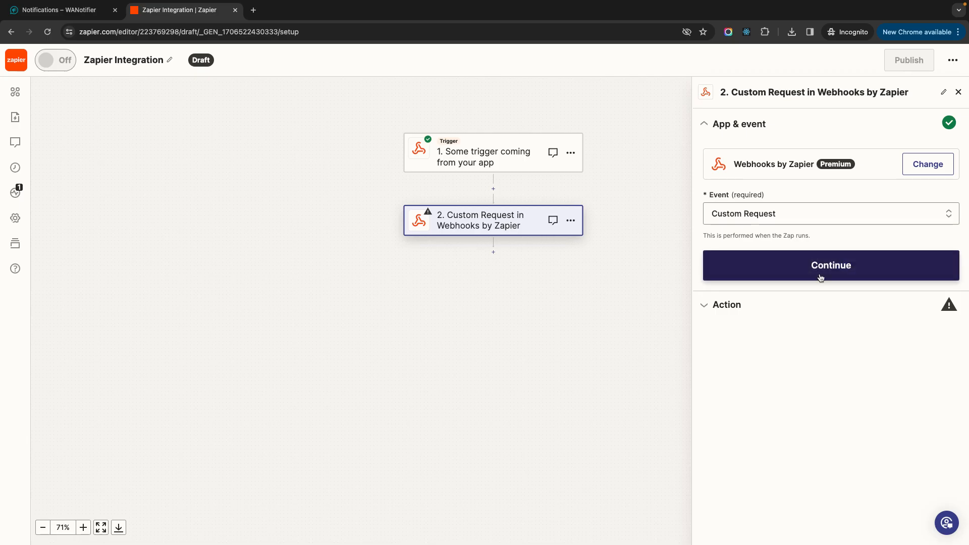
{"action": "left_click", "coordinate": [790, 277]}
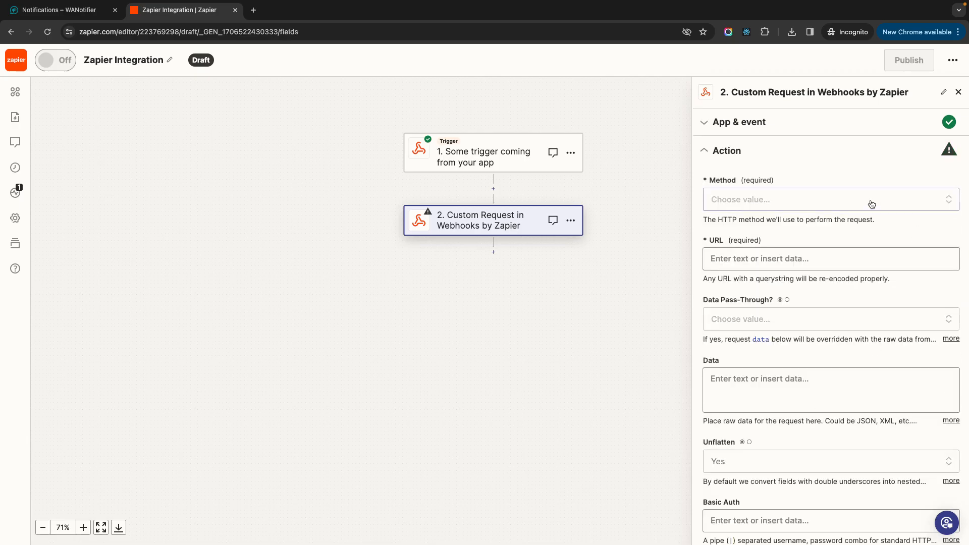
- Set the request method to POST and paste the copied webhook URL, including its API key, as the request URL
{"action": "left_click", "coordinate": [944, 198]}
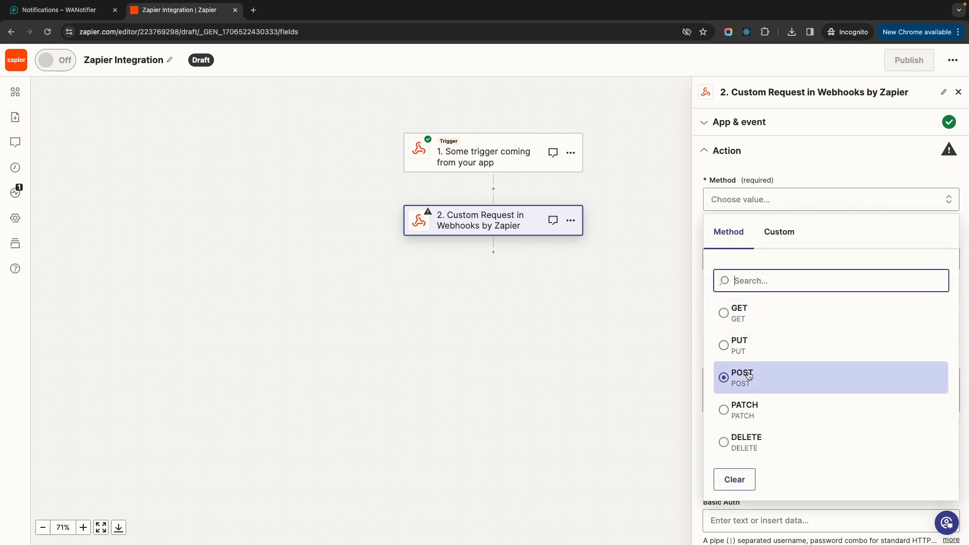
{"action": "left_click", "coordinate": [727, 376]}
{"action": "left_click", "coordinate": [785, 258]}
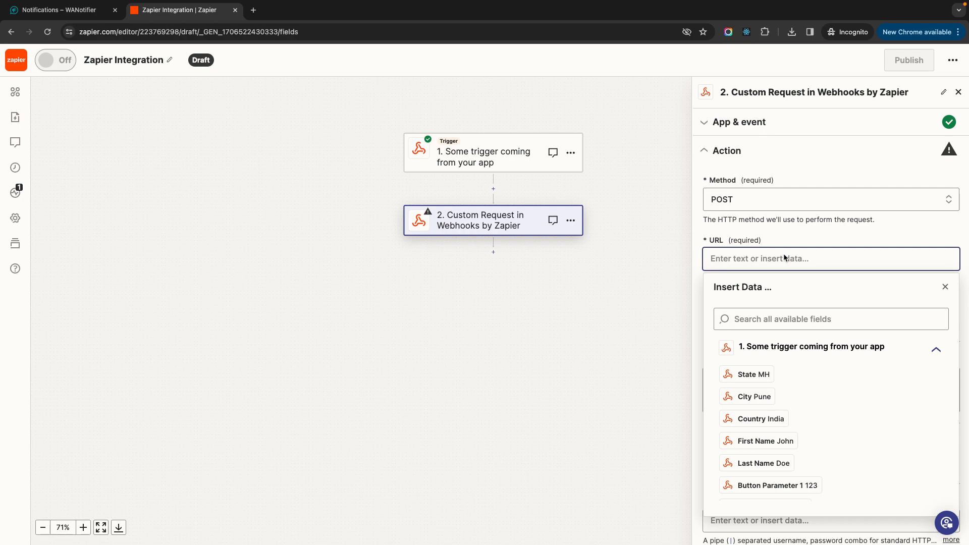
{"action": "key", "text": "super+v"}
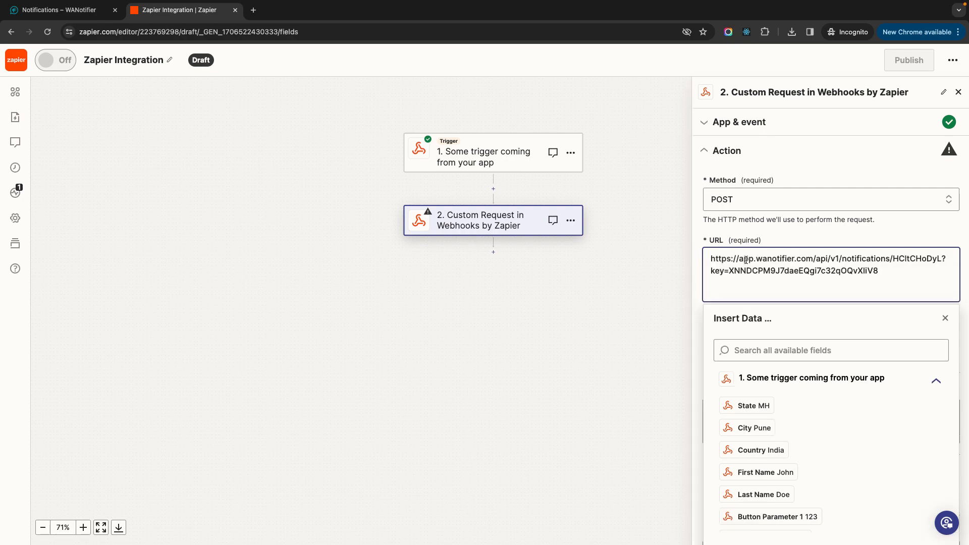
{"action": "key", "text": "BackSpace"}
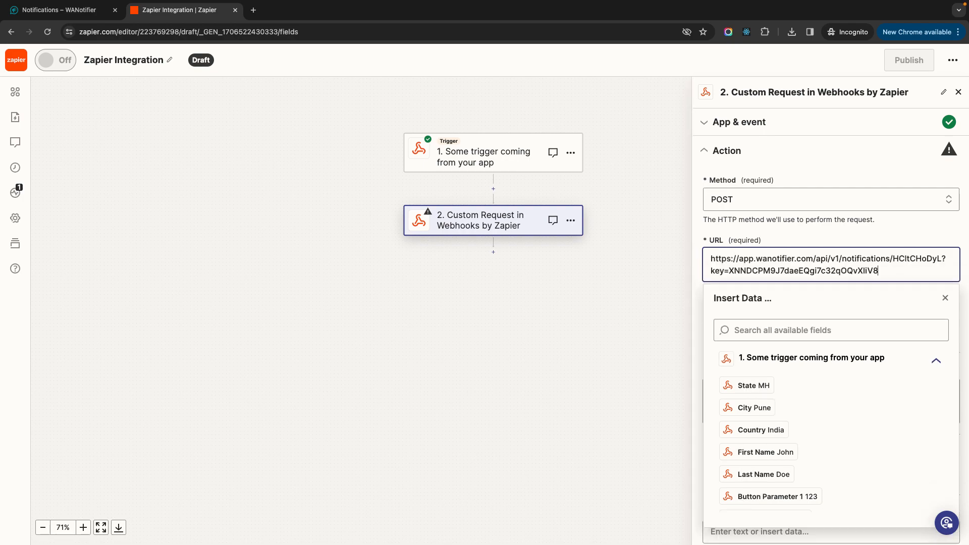
{"action": "left_click", "coordinate": [735, 226]}
- Switch to WANotifier and copy the complete JSON block under the webhook request example data
{"action": "left_click", "coordinate": [59, 10]}
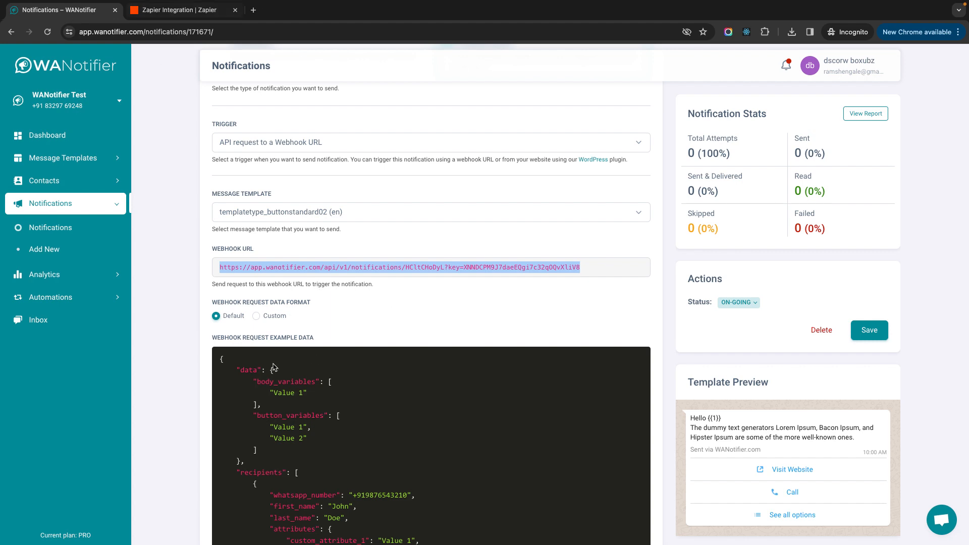
{"action": "scroll", "coordinate": [318, 286], "scroll_direction": "down", "scroll_amount": 5}
{"action": "left_click_drag", "start_coordinate": [242, 439], "coordinate": [221, 197]}
- Switch to Zapier and paste the example JSON into the Data field of the custom request
{"action": "left_click", "coordinate": [177, 8]}
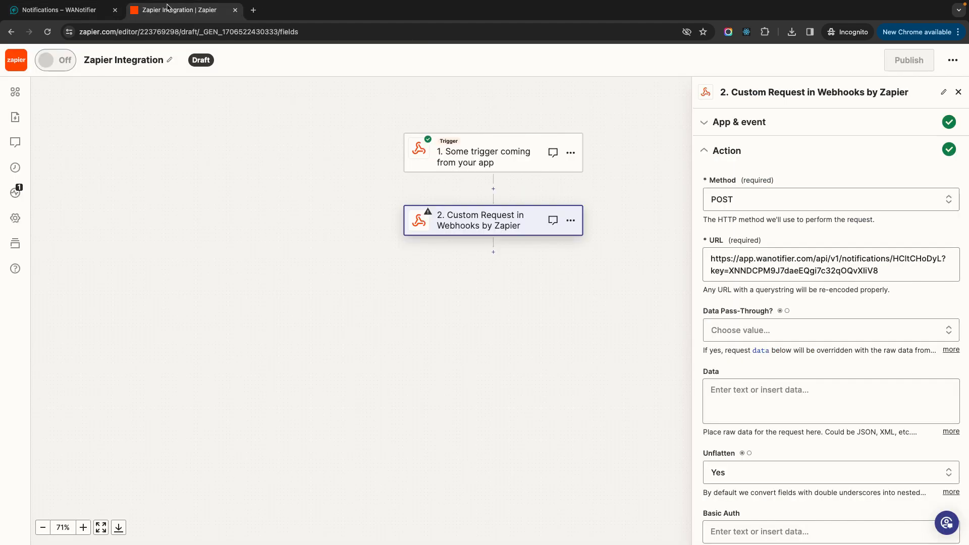
{"action": "scroll", "coordinate": [765, 377], "scroll_direction": "down", "scroll_amount": 2}
{"action": "scroll", "coordinate": [765, 380], "scroll_direction": "down", "scroll_amount": 1}
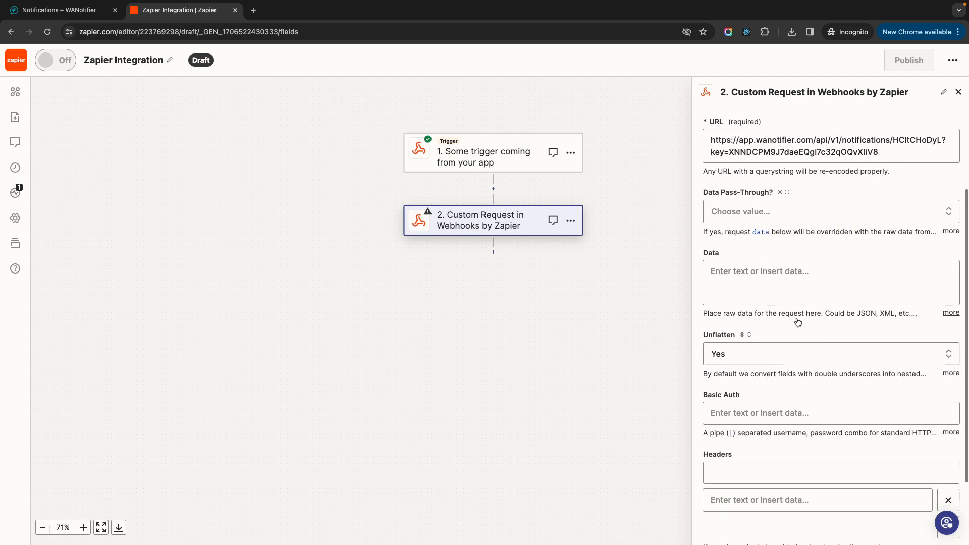
{"action": "left_click", "coordinate": [737, 275]}
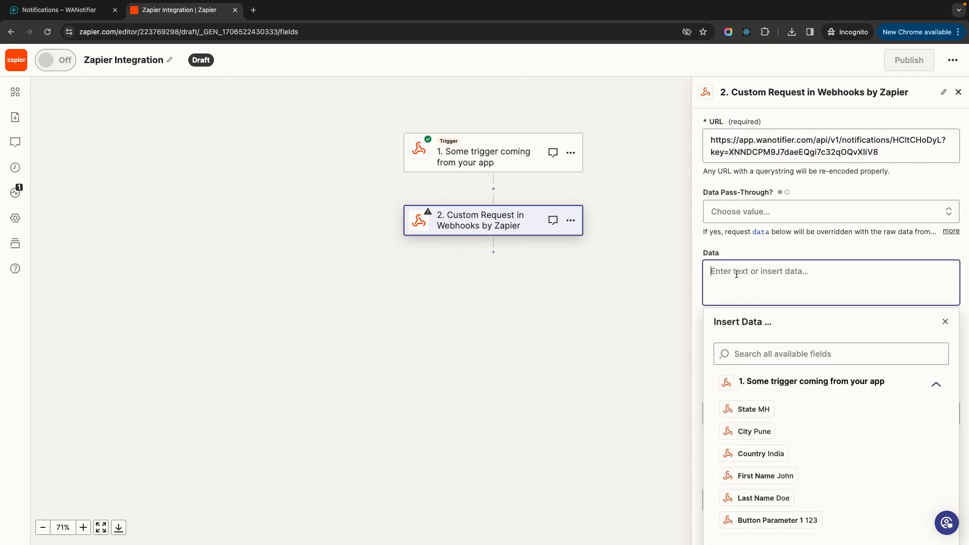
{"action": "key", "text": "super+v"}
{"action": "scroll", "coordinate": [794, 258], "scroll_direction": "up", "scroll_amount": 1}
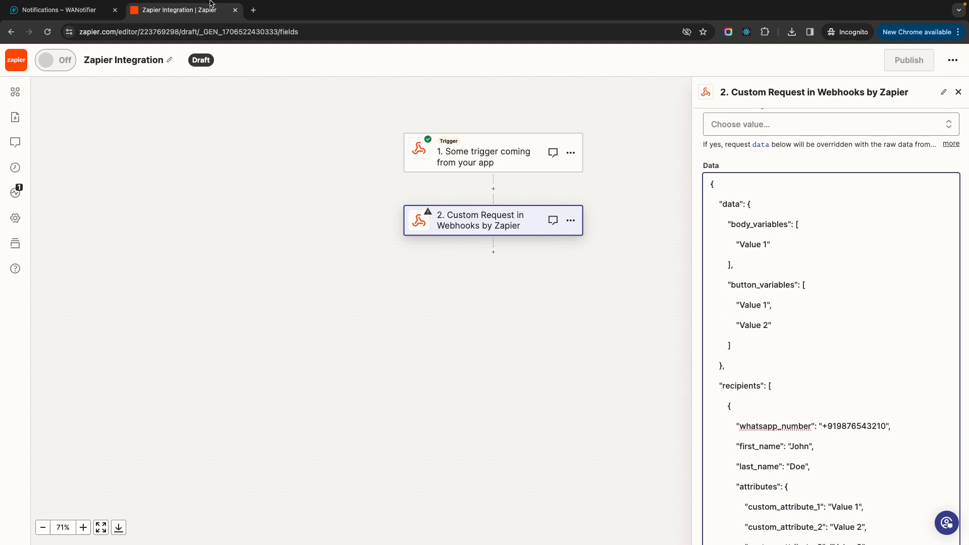
- Switch to WANotifier and examine the data and recipients sections of the webhook request example data
{"action": "left_click", "coordinate": [61, 9]}
{"action": "left_click", "coordinate": [345, 266]}
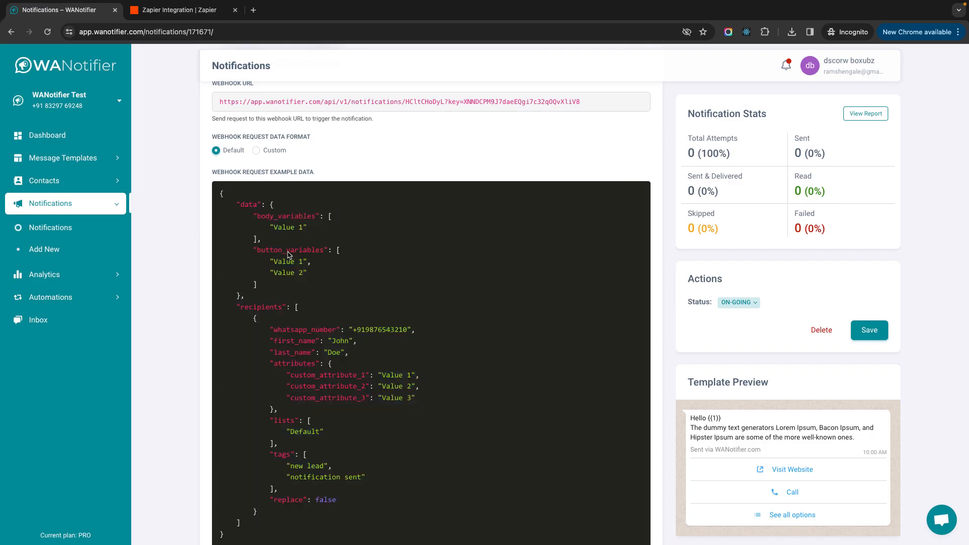
{"action": "scroll", "coordinate": [541, 342], "scroll_direction": "down", "scroll_amount": 2}
{"action": "scroll", "coordinate": [509, 316], "scroll_direction": "up", "scroll_amount": 3}
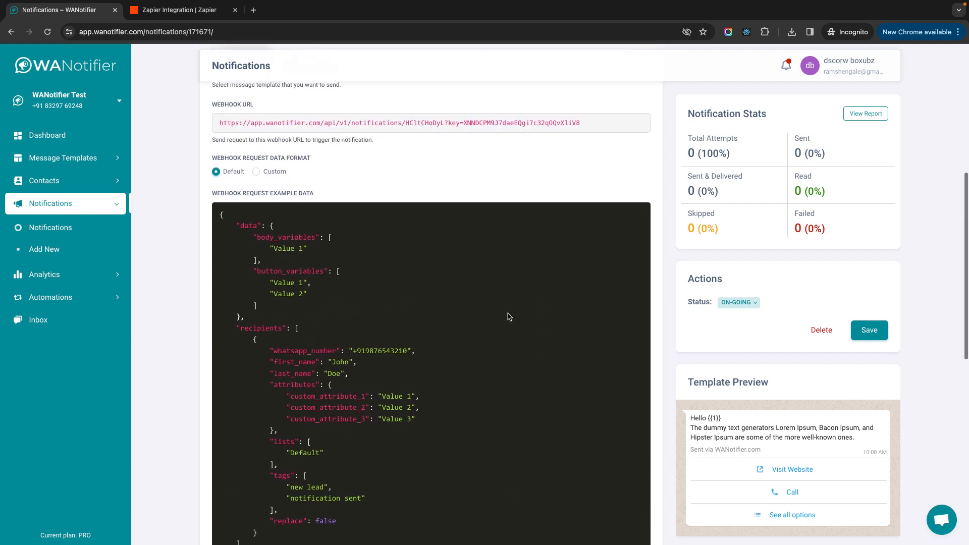
{"action": "scroll", "coordinate": [509, 316], "scroll_direction": "up", "scroll_amount": 1}
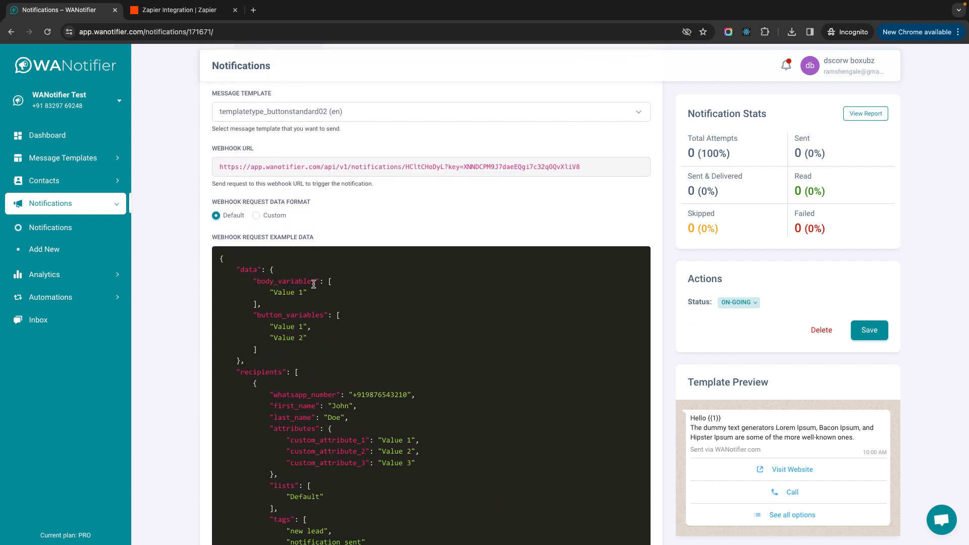
{"action": "scroll", "coordinate": [464, 300], "scroll_direction": "down", "scroll_amount": 1}
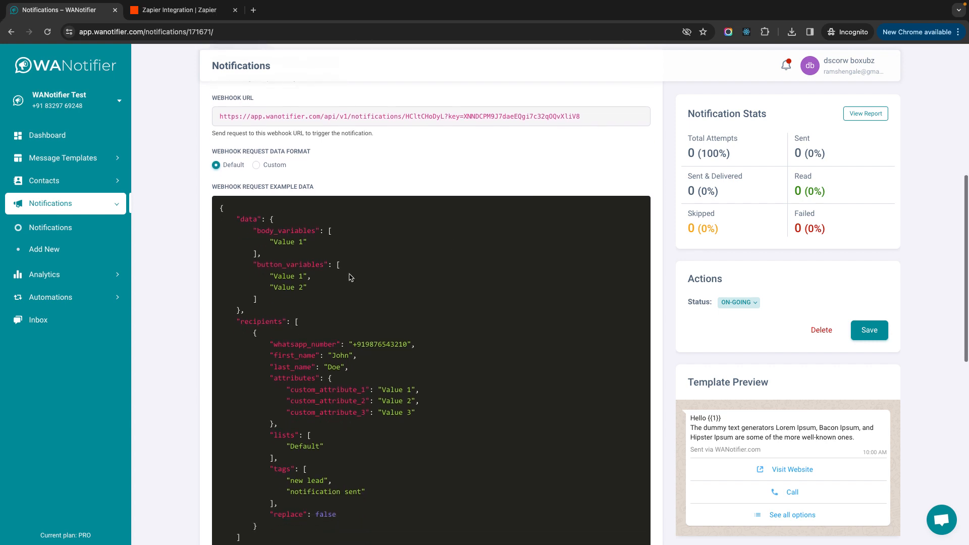
{"action": "left_click_drag", "start_coordinate": [246, 310], "coordinate": [237, 218]}
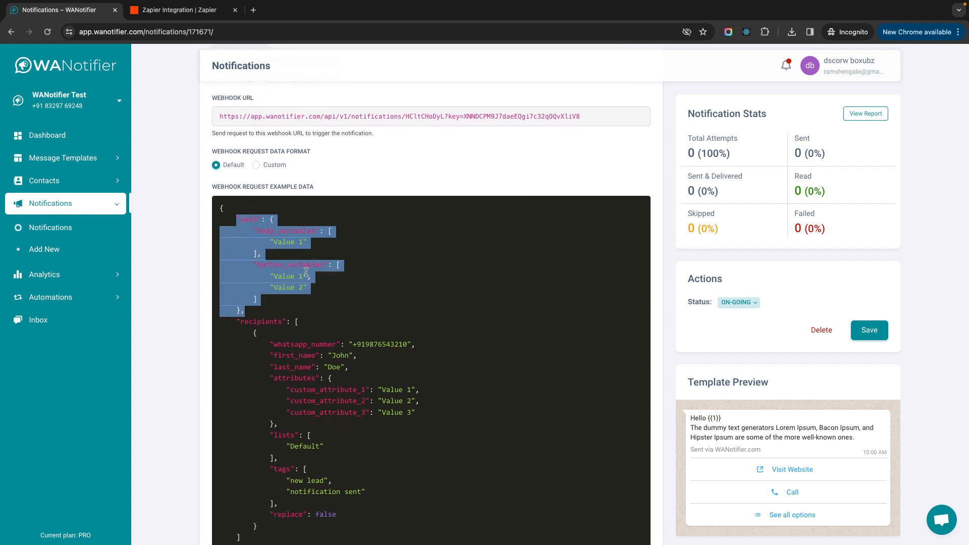
{"action": "scroll", "coordinate": [327, 309], "scroll_direction": "down", "scroll_amount": 2}
{"action": "left_click", "coordinate": [327, 350]}
{"action": "left_click_drag", "start_coordinate": [257, 472], "coordinate": [294, 253]}
{"action": "left_click", "coordinate": [570, 260]}
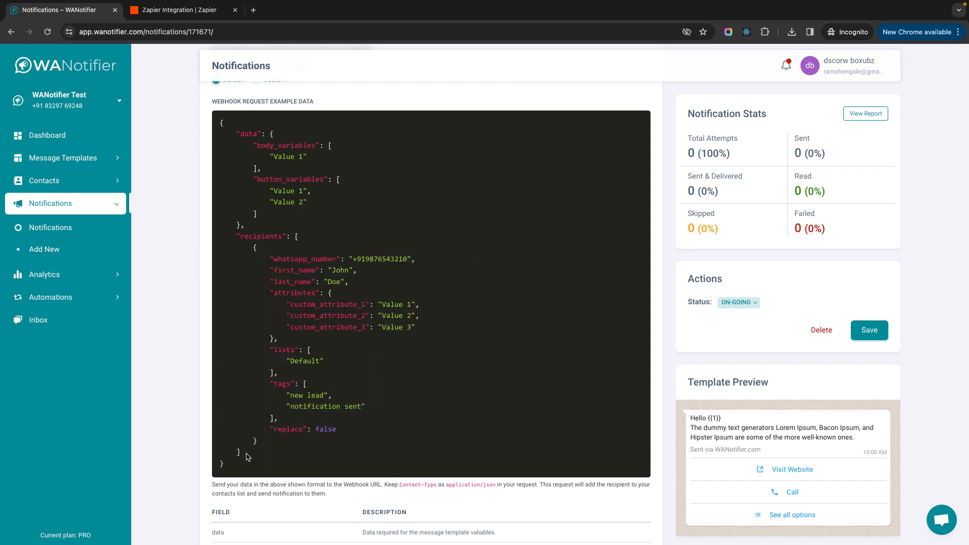
{"action": "left_click_drag", "start_coordinate": [242, 463], "coordinate": [214, 130]}
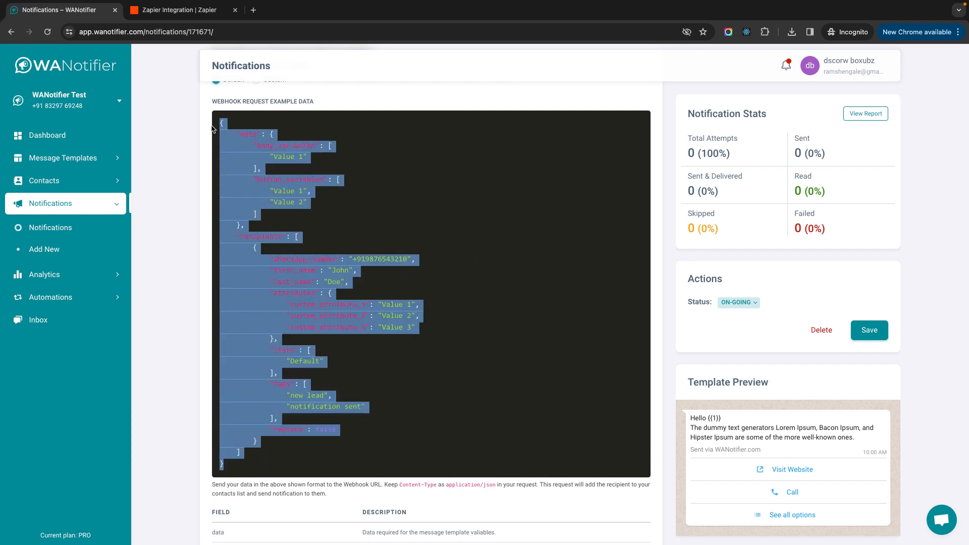
{"action": "left_click", "coordinate": [424, 221]}
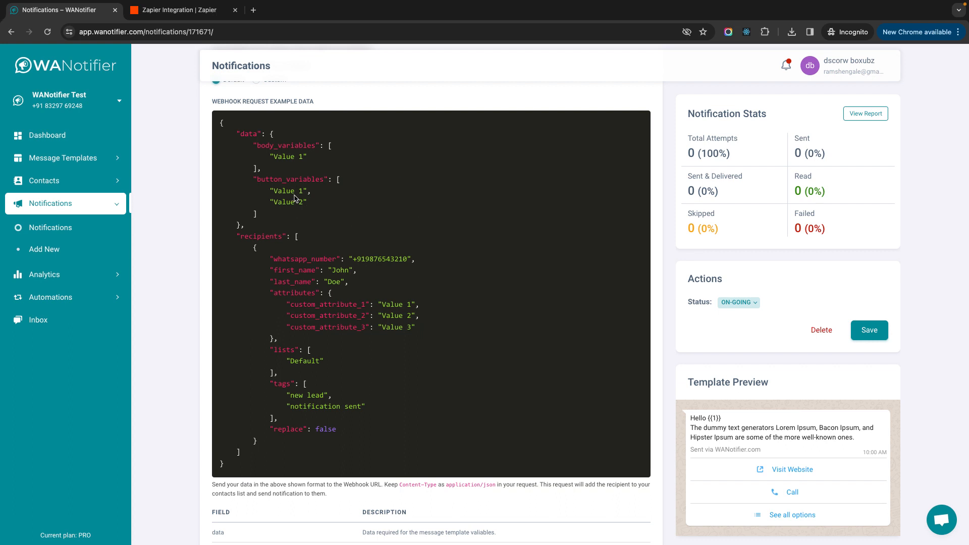
- Check the body_variables entry in the Zapier request data, and return to WANotifier to compare it with the template
{"action": "left_click", "coordinate": [160, 11]}
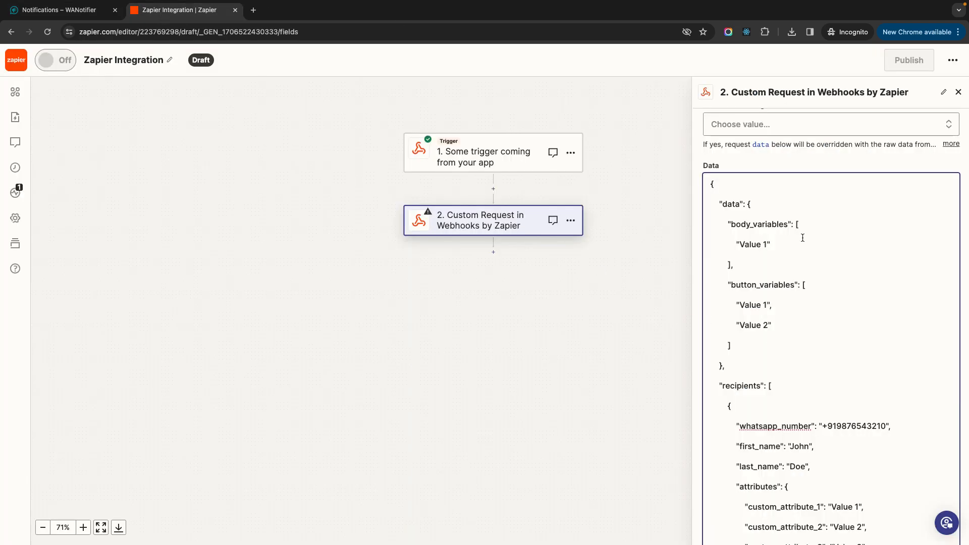
{"action": "double_click", "coordinate": [761, 224]}
{"action": "left_click", "coordinate": [790, 246]}
{"action": "left_click", "coordinate": [59, 11]}
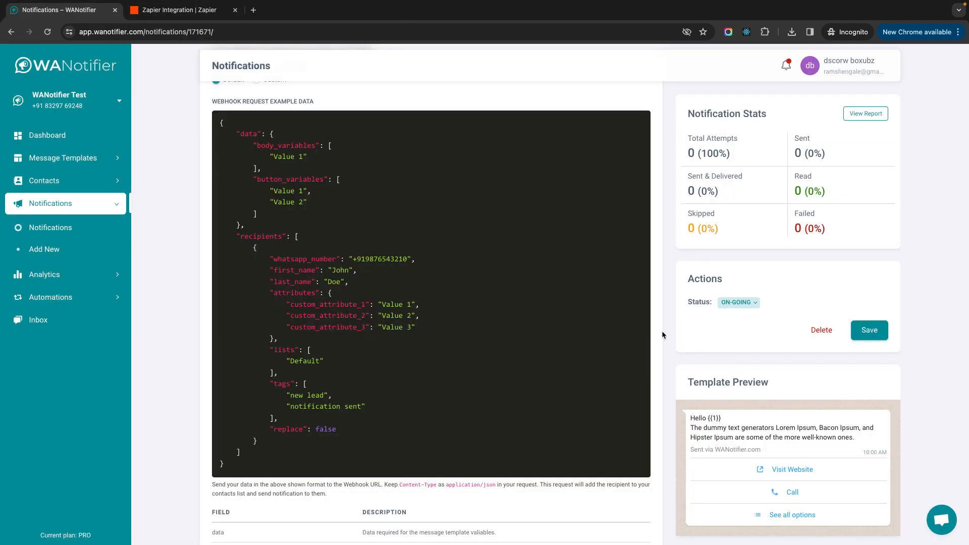
- Switch to Zapier and replace the body_variables placeholder in the request data with the trigger's First Name field
{"action": "left_click_drag", "start_coordinate": [703, 419], "coordinate": [722, 420]}
{"action": "left_click", "coordinate": [141, 11]}
{"action": "scroll", "coordinate": [891, 255], "scroll_direction": "up", "scroll_amount": 1}
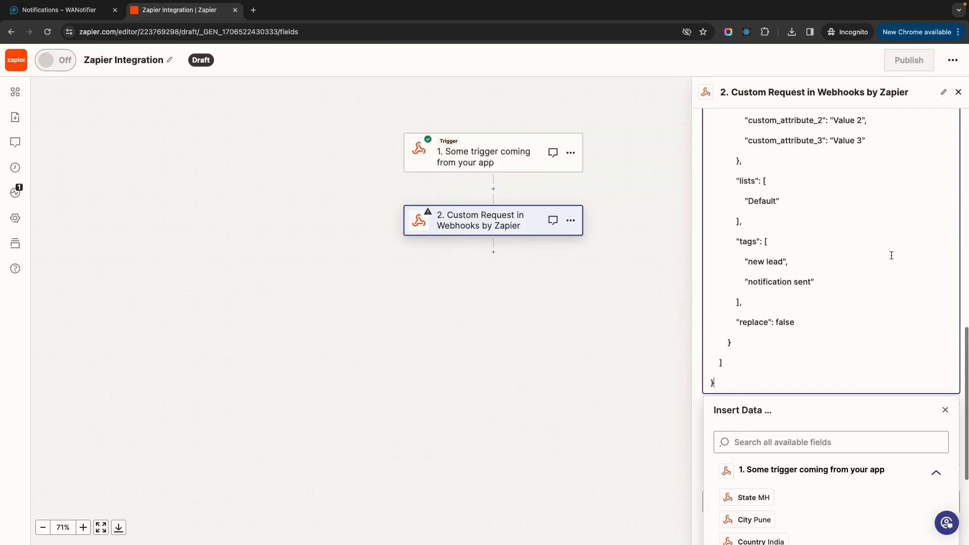
{"action": "scroll", "coordinate": [891, 255], "scroll_direction": "down", "scroll_amount": 2}
{"action": "scroll", "coordinate": [892, 255], "scroll_direction": "up", "scroll_amount": 1}
{"action": "scroll", "coordinate": [891, 256], "scroll_direction": "up", "scroll_amount": 8}
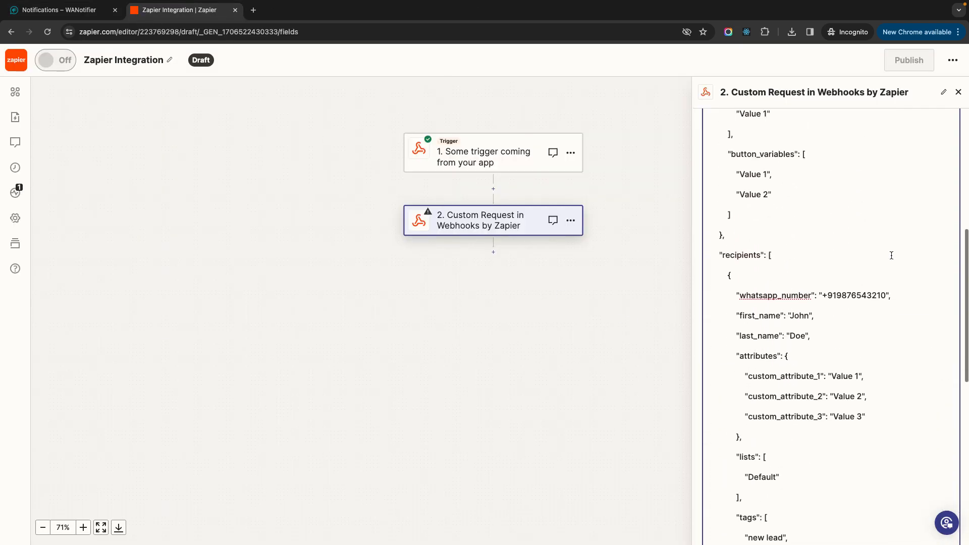
{"action": "left_click_drag", "start_coordinate": [740, 202], "coordinate": [767, 202]}
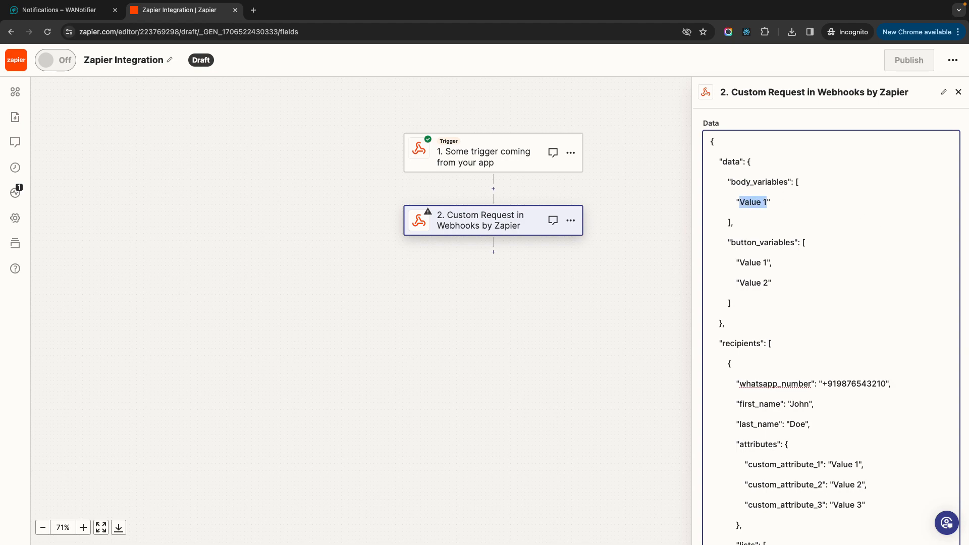
{"action": "key", "text": "BackSpace"}
{"action": "scroll", "coordinate": [875, 338], "scroll_direction": "down", "scroll_amount": 10}
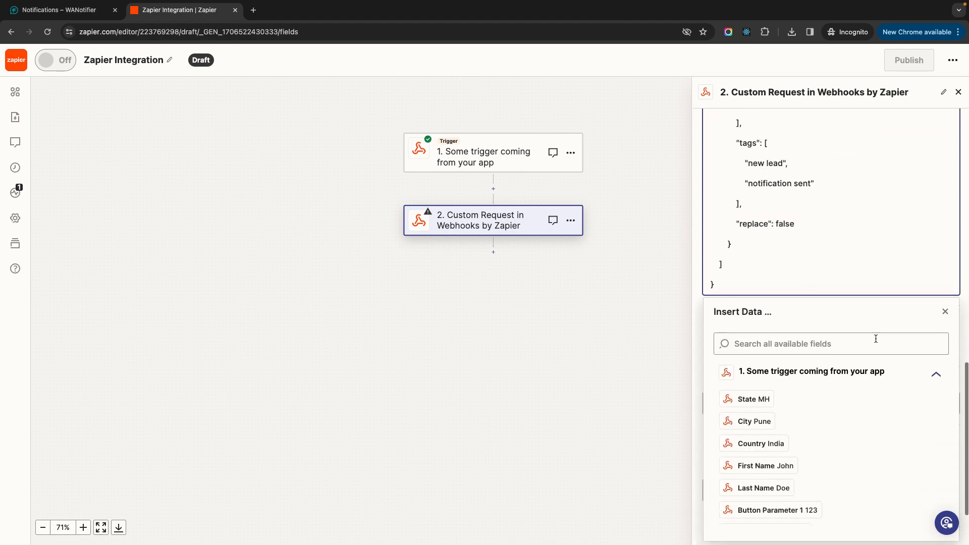
{"action": "scroll", "coordinate": [825, 359], "scroll_direction": "down", "scroll_amount": 2}
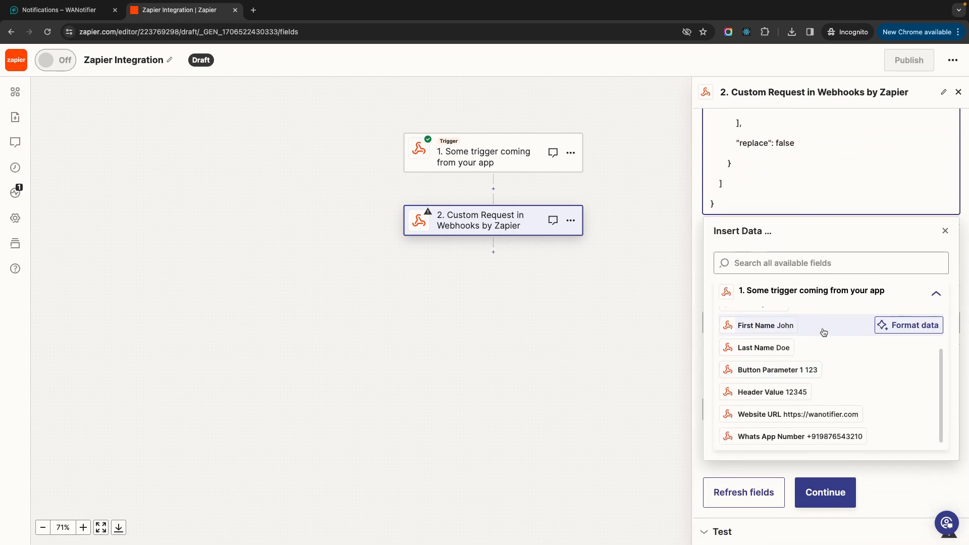
{"action": "left_click", "coordinate": [823, 328]}
{"action": "scroll", "coordinate": [858, 404], "scroll_direction": "down", "scroll_amount": 3}
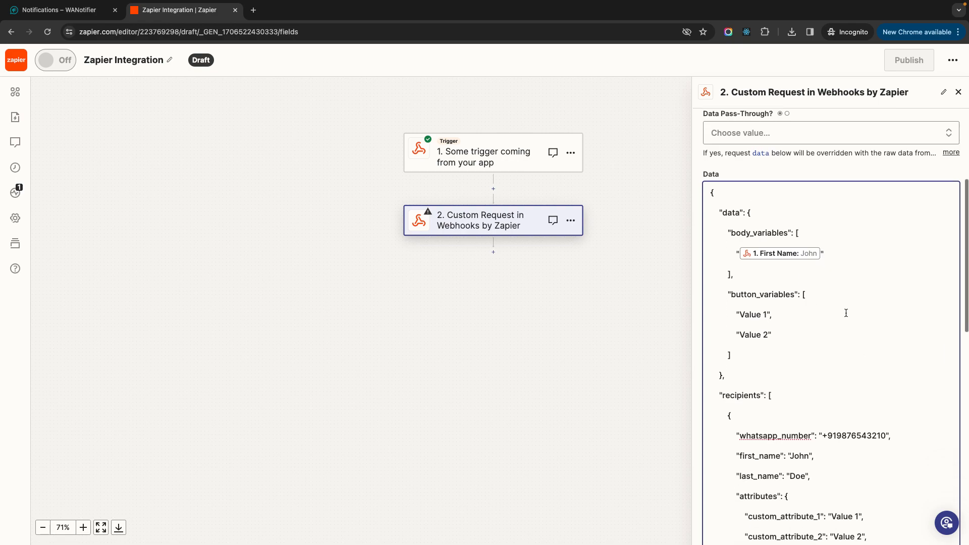
- Clear the first button_variables value, check the buttons in WANotifier's template preview, and return to Zapier
{"action": "left_click", "coordinate": [820, 330]}
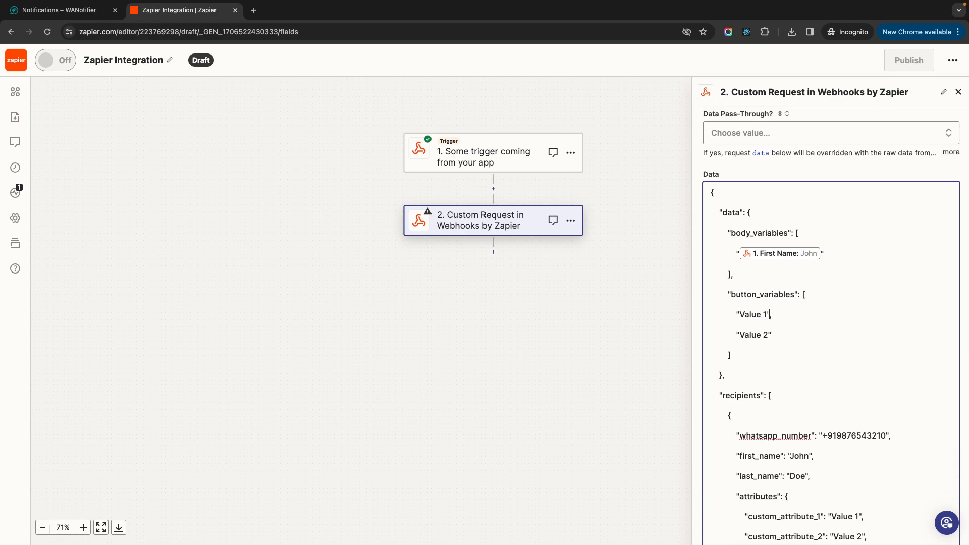
{"action": "left_click_drag", "start_coordinate": [764, 314], "coordinate": [740, 315]}
{"action": "key", "text": "BackSpace"}
{"action": "scroll", "coordinate": [864, 401], "scroll_direction": "down", "scroll_amount": 10}
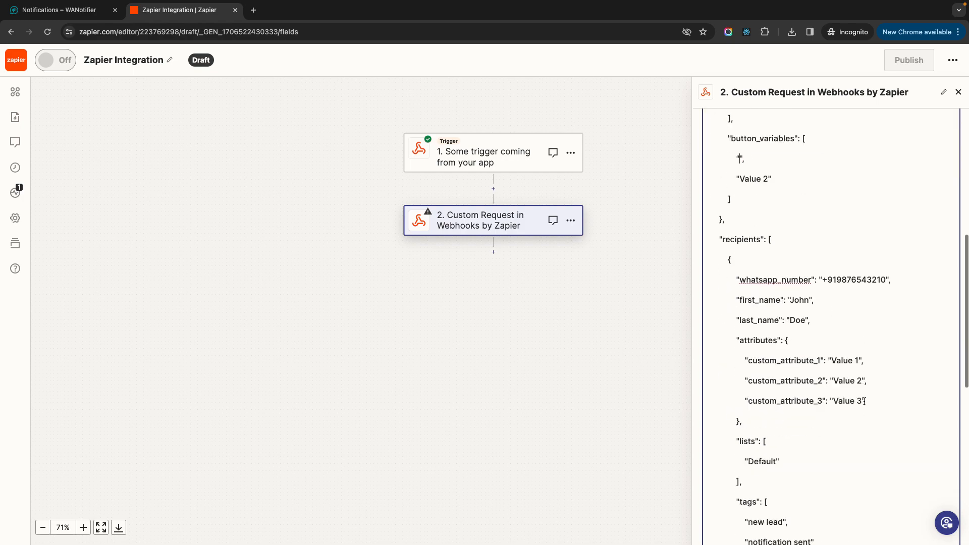
{"action": "left_click", "coordinate": [106, 5]}
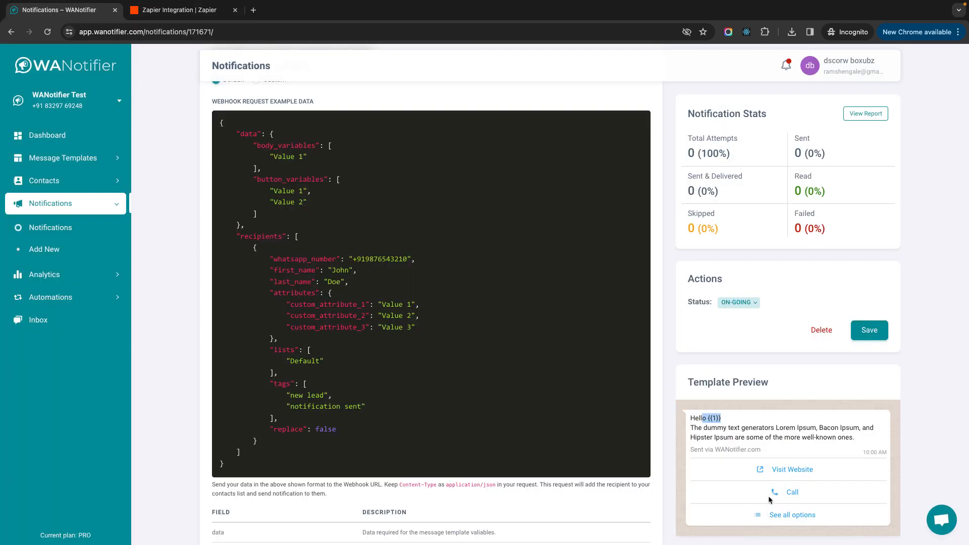
{"action": "left_click", "coordinate": [159, 11]}
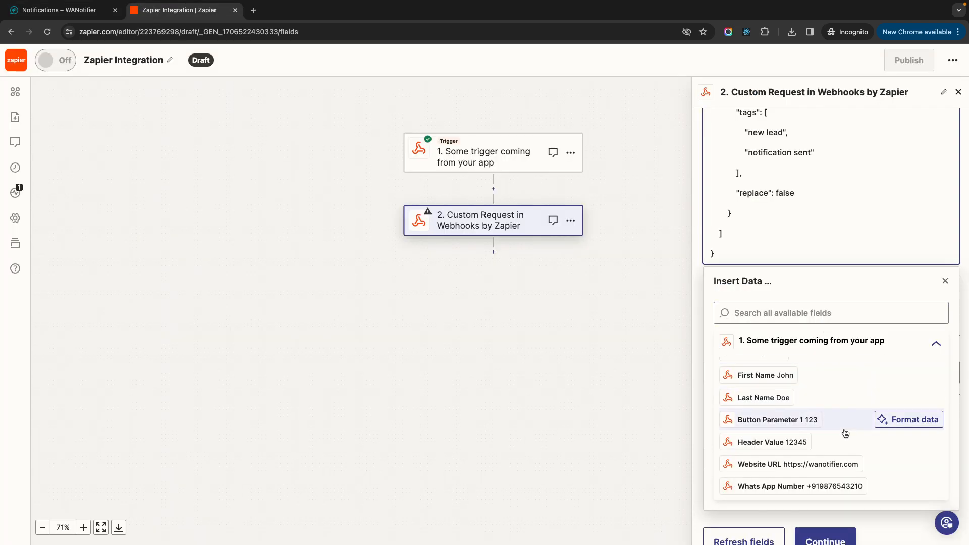
{"action": "scroll", "coordinate": [850, 448], "scroll_direction": "up", "scroll_amount": 3}
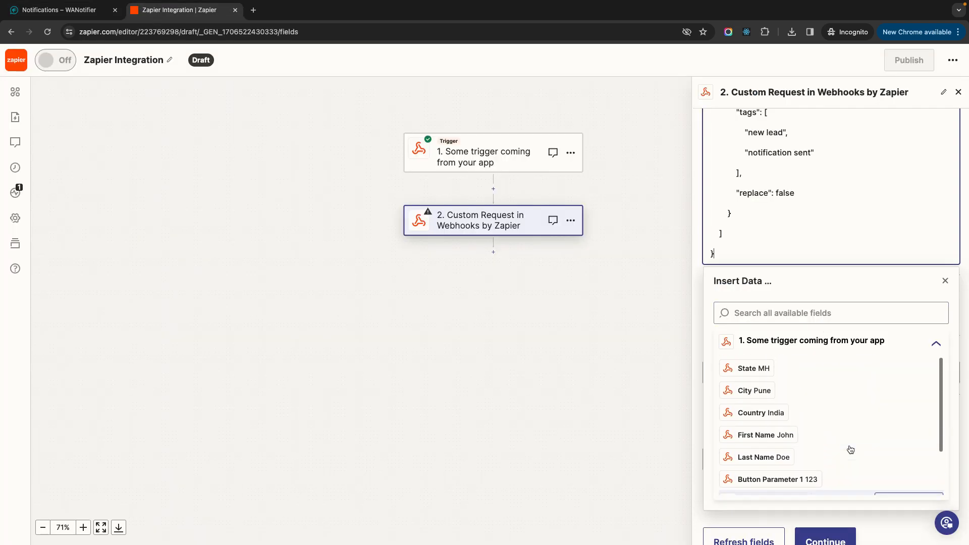
{"action": "scroll", "coordinate": [851, 450], "scroll_direction": "down", "scroll_amount": 4}
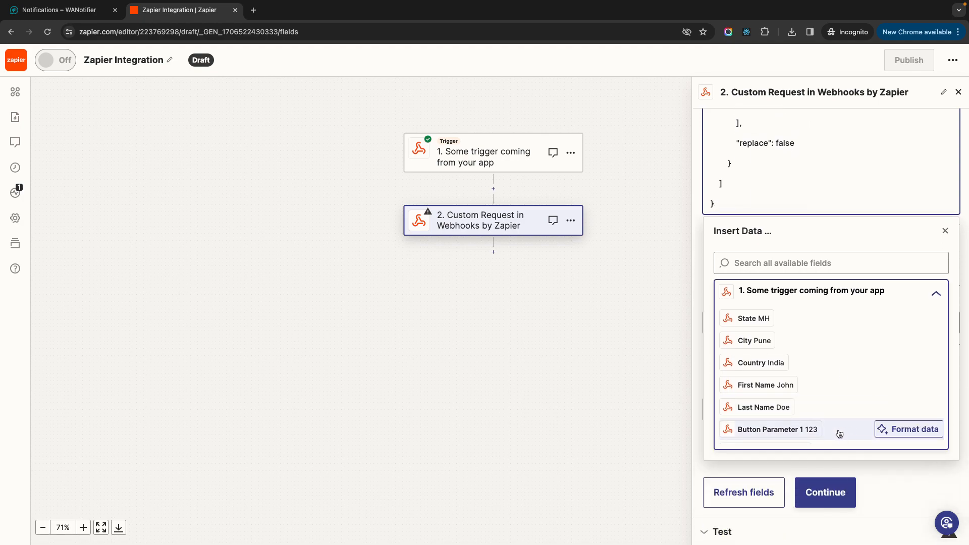
{"action": "left_click", "coordinate": [848, 489]}
{"action": "scroll", "coordinate": [808, 212], "scroll_direction": "up", "scroll_amount": 2}
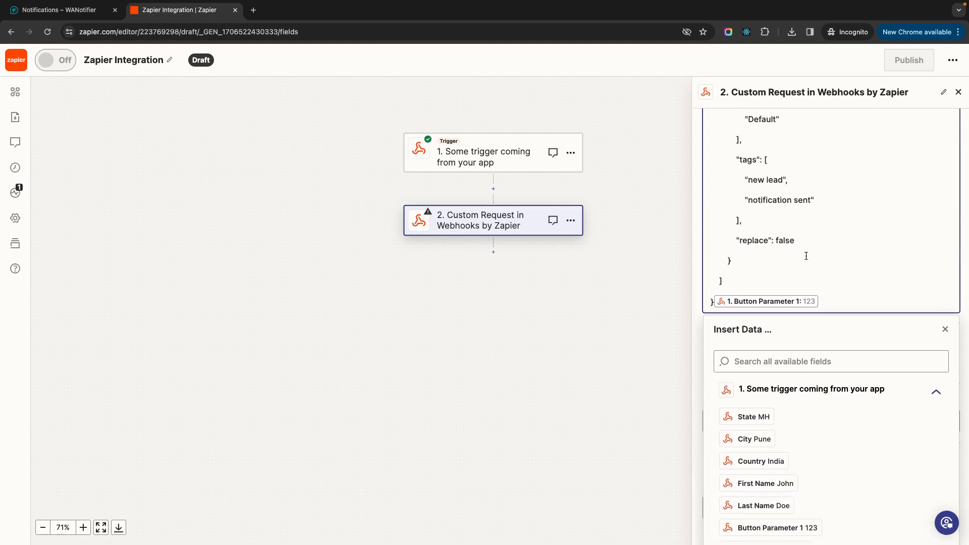
- Insert the trigger's Button Parameter 1 field between the empty quotes of the first button_variables entry
{"action": "scroll", "coordinate": [812, 267], "scroll_direction": "up", "scroll_amount": 10}
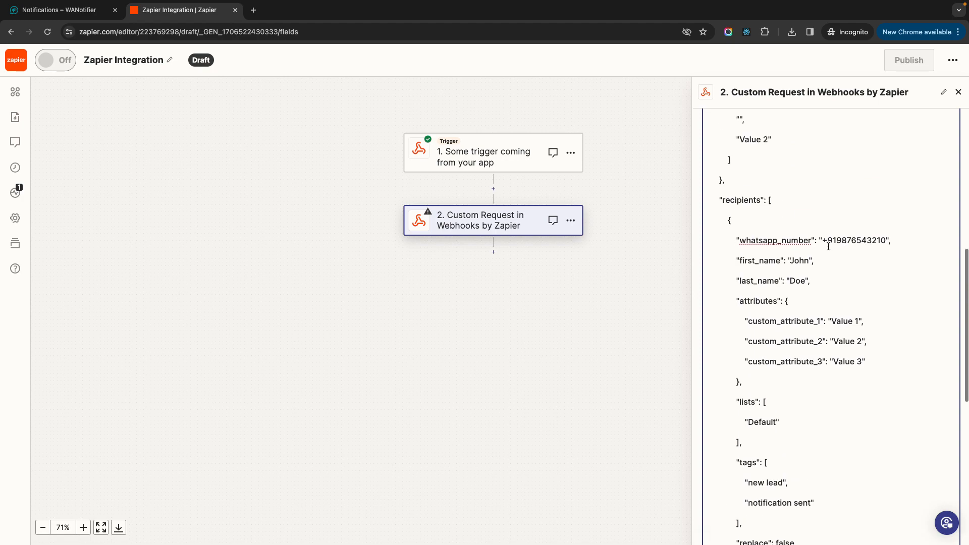
{"action": "left_click", "coordinate": [740, 312]}
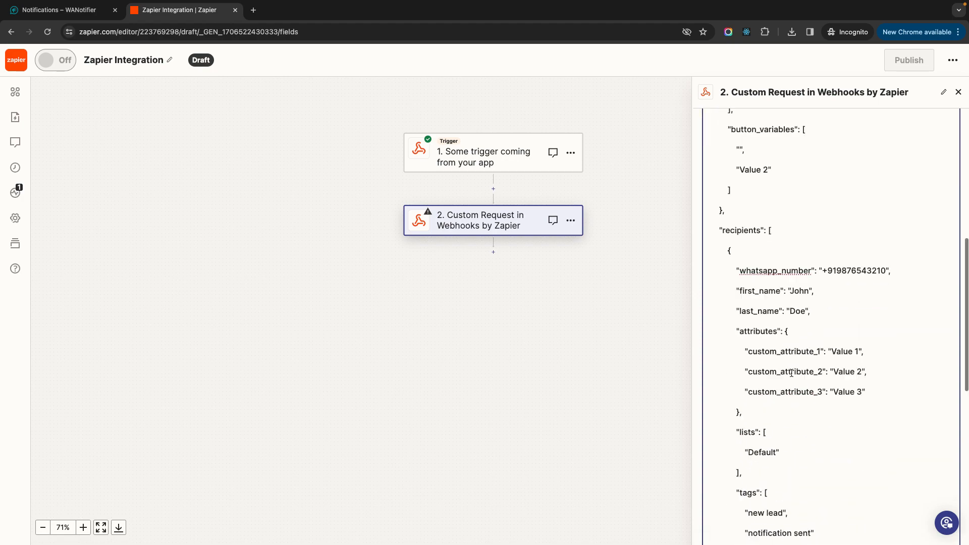
{"action": "scroll", "coordinate": [796, 370], "scroll_direction": "down", "scroll_amount": 2}
{"action": "left_click", "coordinate": [796, 368]}
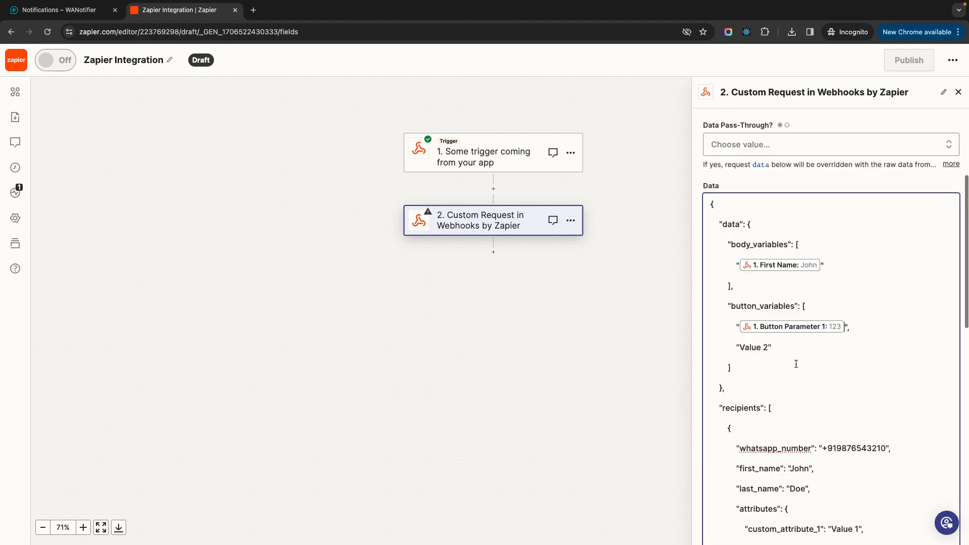
- Replace the second button_variables value with the fixed text 12345
{"action": "scroll", "coordinate": [792, 162], "scroll_direction": "up", "scroll_amount": 1}
{"action": "scroll", "coordinate": [792, 162], "scroll_direction": "down", "scroll_amount": 2}
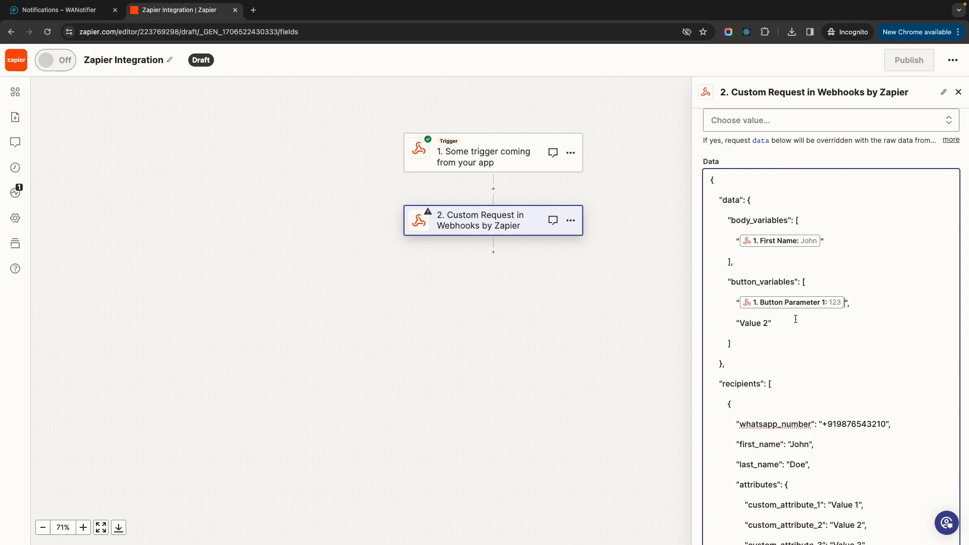
{"action": "key", "text": "ctrl+shift+Right"}
{"action": "key", "text": "ctrl+shift+Right"}
{"action": "type", "text": "123"}
- Replace the whatsapp_number value under recipients with the trigger's Whats App Number field
{"action": "scroll", "coordinate": [823, 391], "scroll_direction": "down", "scroll_amount": 3}
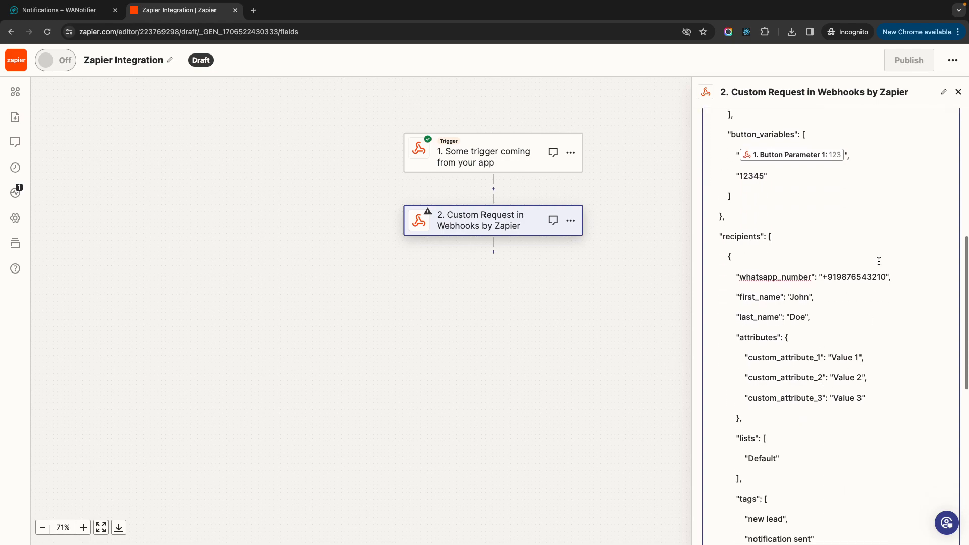
{"action": "double_click", "coordinate": [843, 277]}
{"action": "key", "text": "BackSpace"}
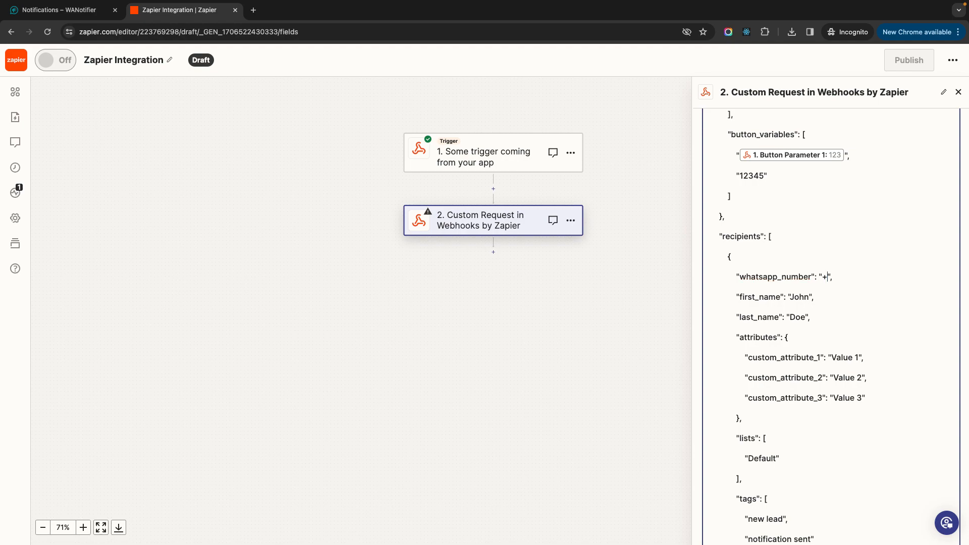
{"action": "scroll", "coordinate": [876, 359], "scroll_direction": "down", "scroll_amount": 9}
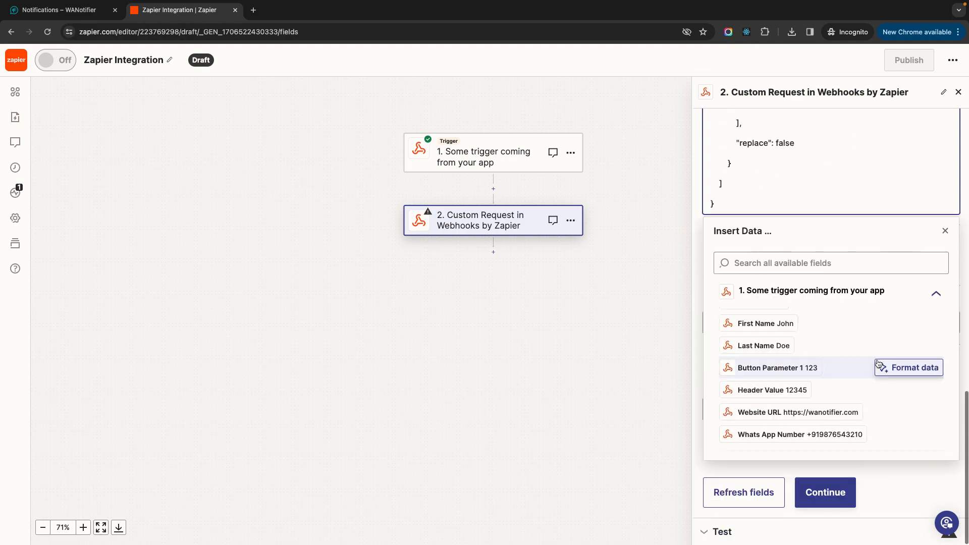
{"action": "left_click", "coordinate": [858, 435]}
{"action": "scroll", "coordinate": [860, 374], "scroll_direction": "up", "scroll_amount": 3}
{"action": "scroll", "coordinate": [833, 339], "scroll_direction": "down", "scroll_amount": 3}
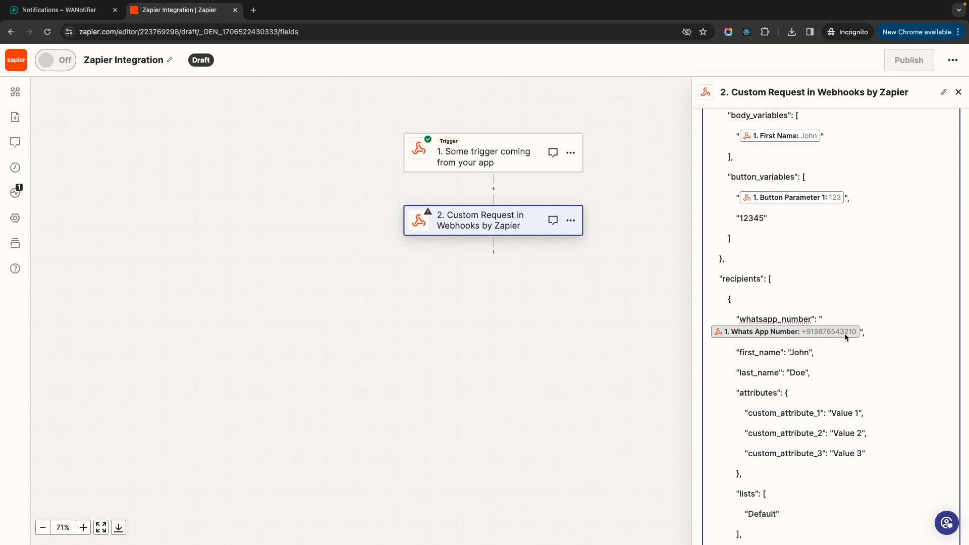
- Replace the first_name value under recipients with the trigger's First Name field
{"action": "scroll", "coordinate": [846, 337], "scroll_direction": "down", "scroll_amount": 2}
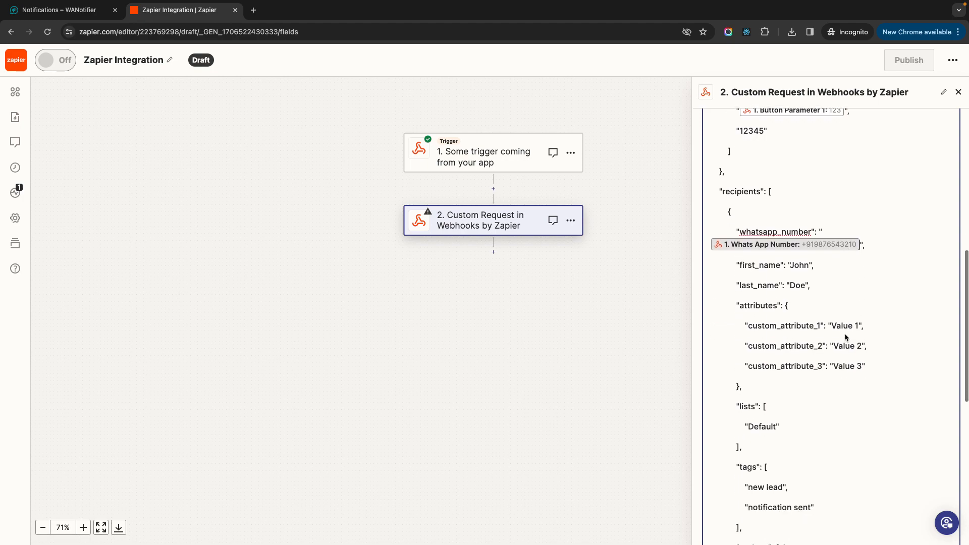
{"action": "double_click", "coordinate": [795, 265]}
{"action": "key", "text": "BackSpace"}
{"action": "scroll", "coordinate": [858, 328], "scroll_direction": "down", "scroll_amount": 10}
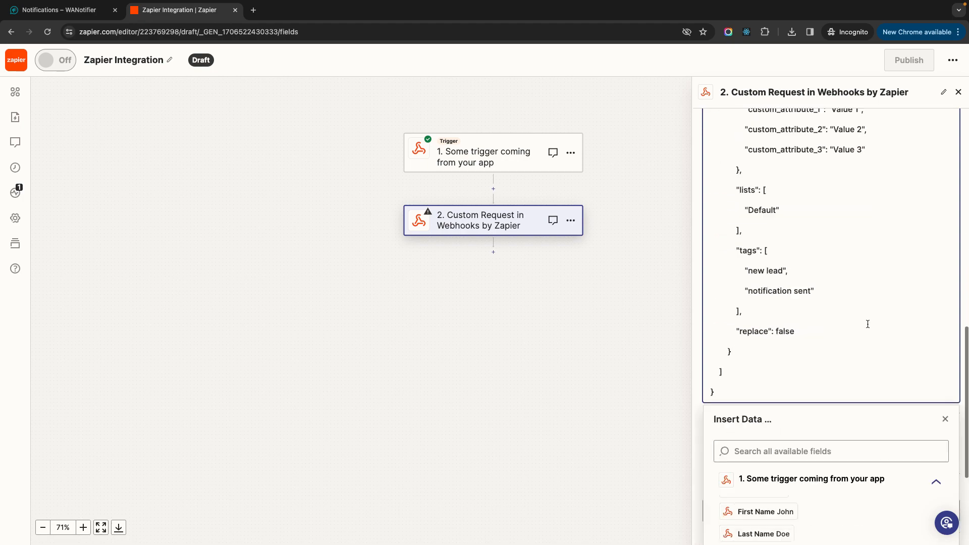
{"action": "scroll", "coordinate": [841, 397], "scroll_direction": "up", "scroll_amount": 1}
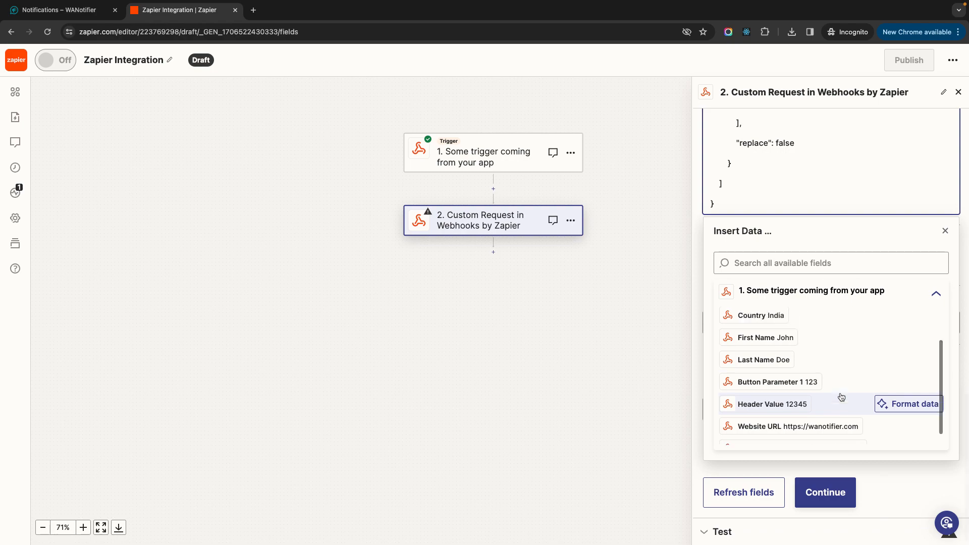
{"action": "left_click", "coordinate": [815, 346]}
{"action": "scroll", "coordinate": [816, 347], "scroll_direction": "up", "scroll_amount": 4}
{"action": "scroll", "coordinate": [816, 347], "scroll_direction": "down", "scroll_amount": 3}
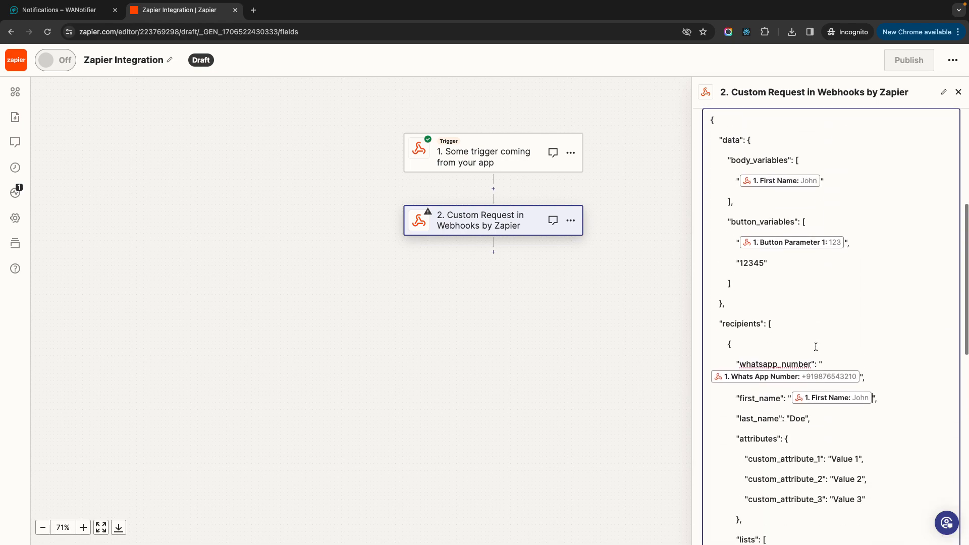
- Replace the last_name value under recipients with the trigger's Last Name field
{"action": "double_click", "coordinate": [797, 418]}
{"action": "key", "text": "BackSpace"}
{"action": "scroll", "coordinate": [866, 455], "scroll_direction": "down", "scroll_amount": 10}
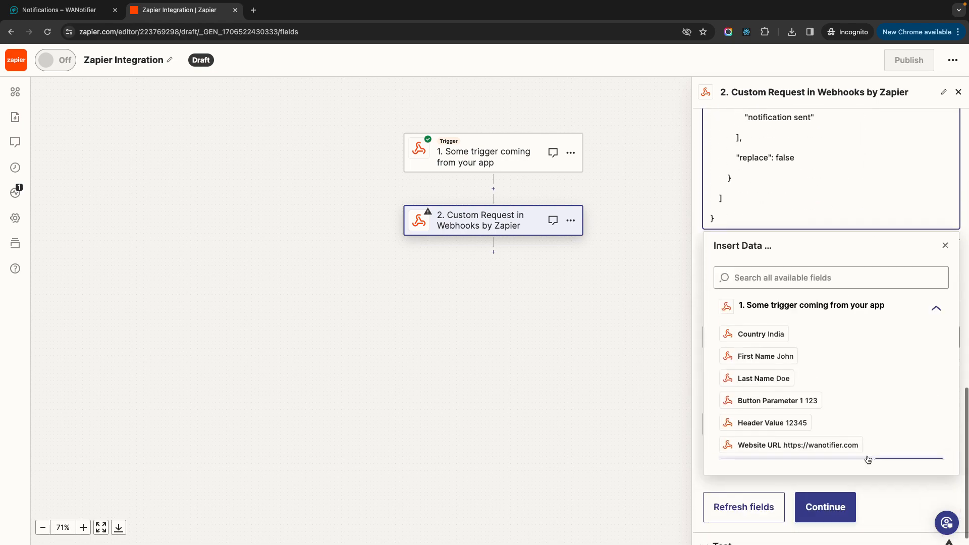
{"action": "left_click", "coordinate": [835, 384]}
{"action": "scroll", "coordinate": [756, 256], "scroll_direction": "down", "scroll_amount": 5}
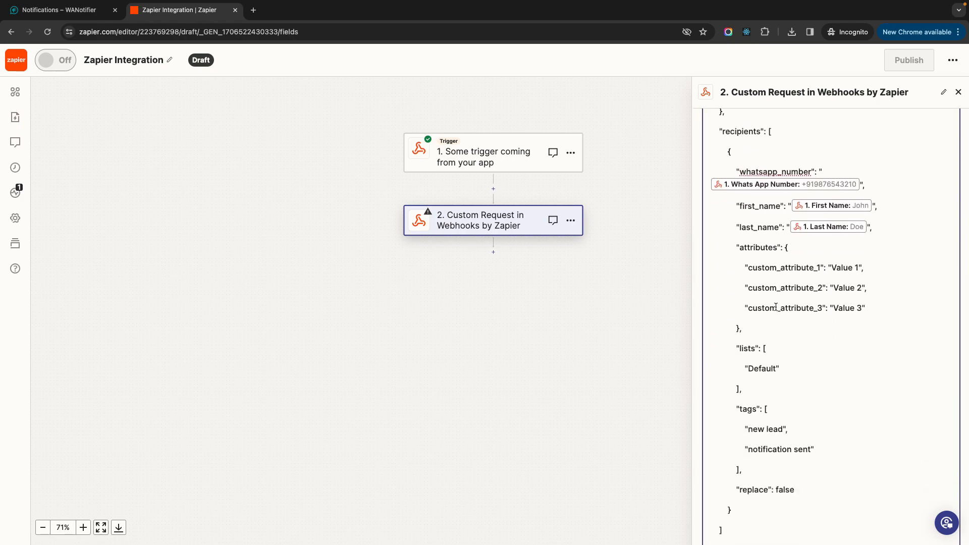
- Rename the attribute keys custom_attribute_1 to city and custom_attribute_2 to state
{"action": "double_click", "coordinate": [786, 264]}
{"action": "type", "text": "city"}
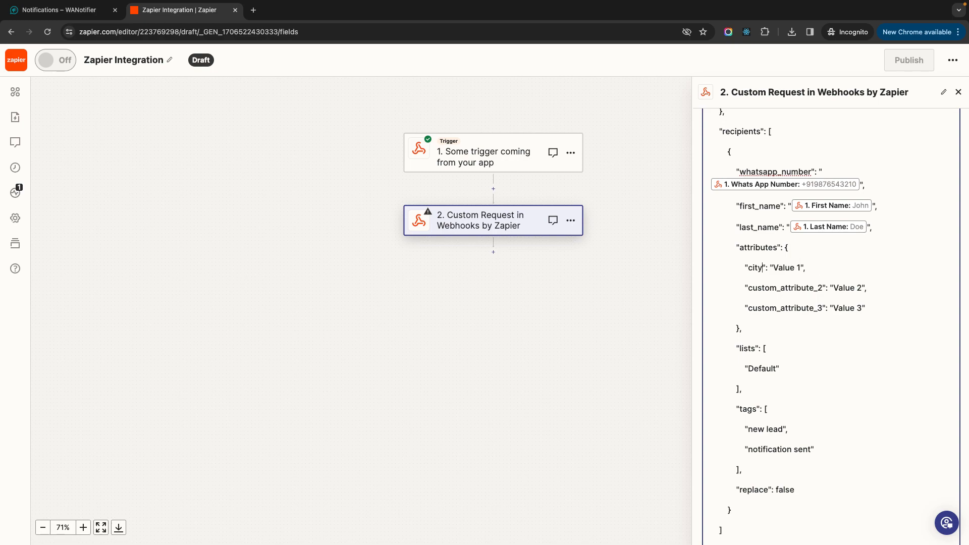
{"action": "double_click", "coordinate": [762, 288]}
{"action": "key", "text": "BackSpace"}
{"action": "double_click", "coordinate": [750, 288]}
{"action": "key", "text": "BackSpace"}
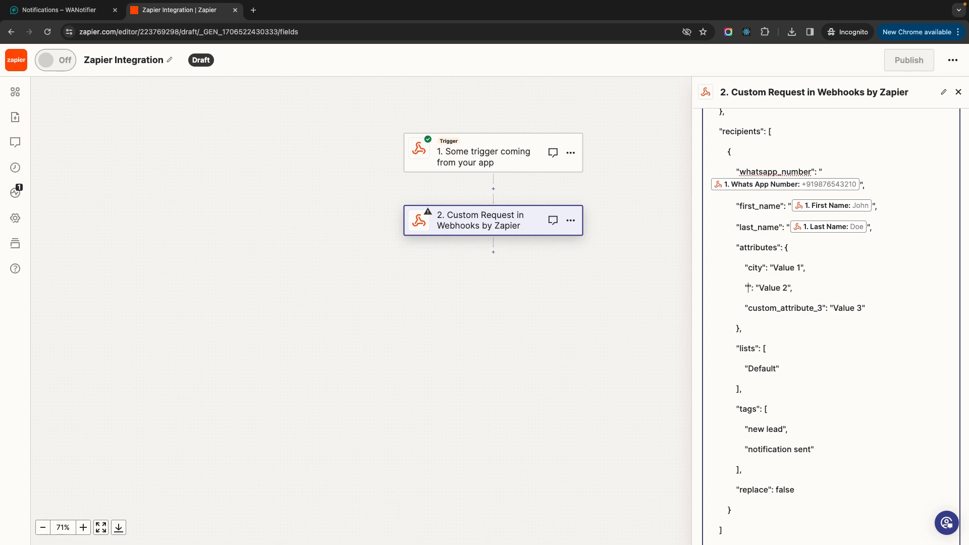
{"action": "type", "text": "state"}
- Rename the attribute key custom_attribute_3 to website_url
{"action": "double_click", "coordinate": [770, 308]}
{"action": "left_click_drag", "start_coordinate": [748, 308], "coordinate": [822, 308]}
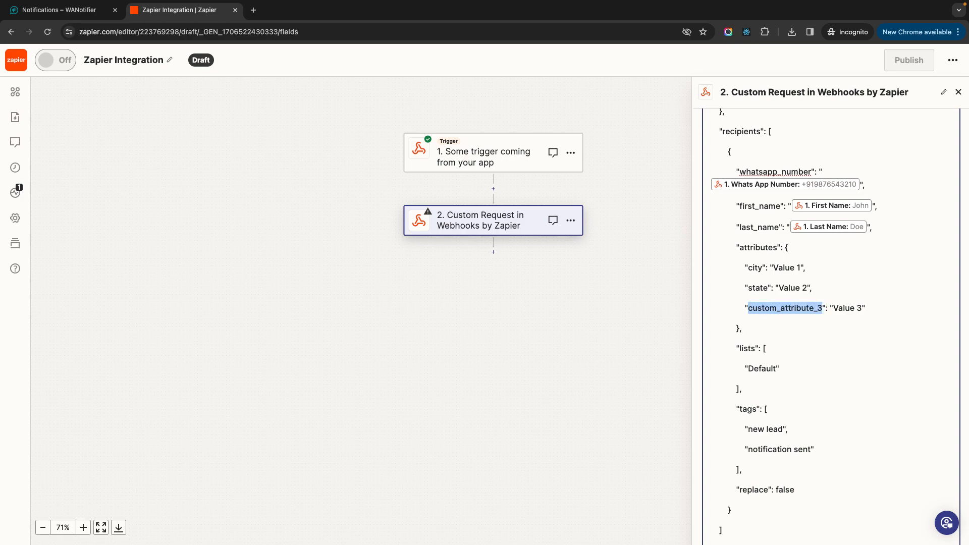
{"action": "type", "text": "webs"}
{"action": "type", "text": "ite_"}
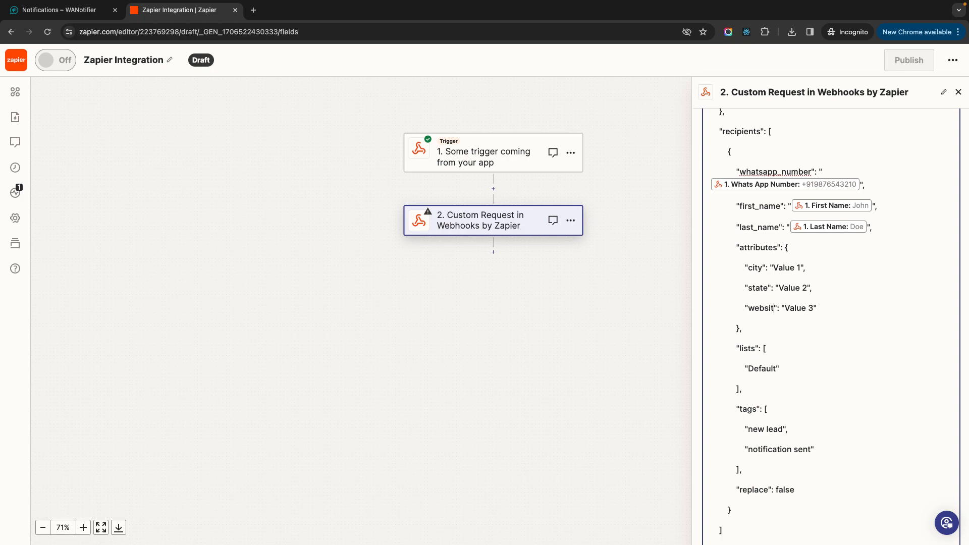
{"action": "type", "text": "url"}
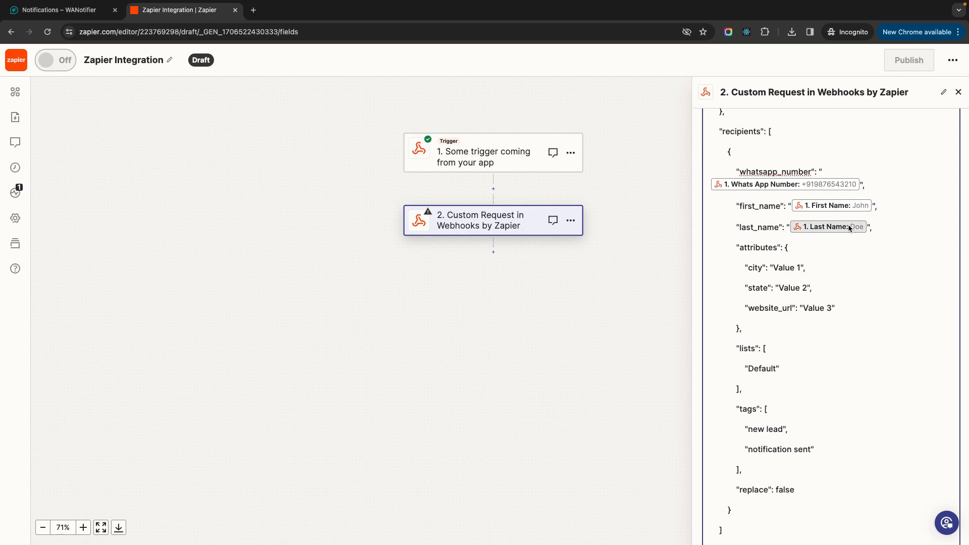
- Replace the city value under attributes with the trigger's City field
{"action": "double_click", "coordinate": [785, 266]}
{"action": "key", "text": "shift+Right"}
{"action": "key", "text": "shift+Right"}
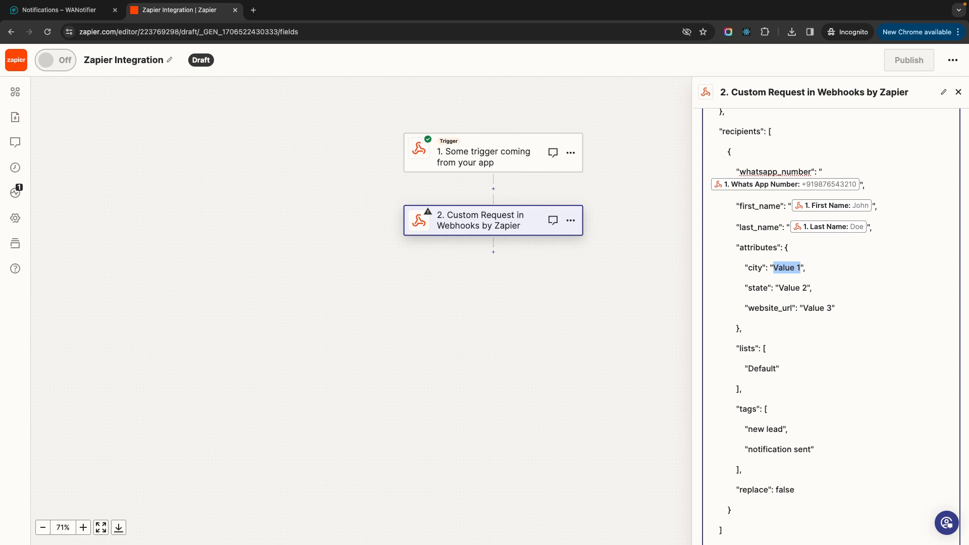
{"action": "key", "text": "BackSpace"}
{"action": "scroll", "coordinate": [845, 362], "scroll_direction": "down", "scroll_amount": 7}
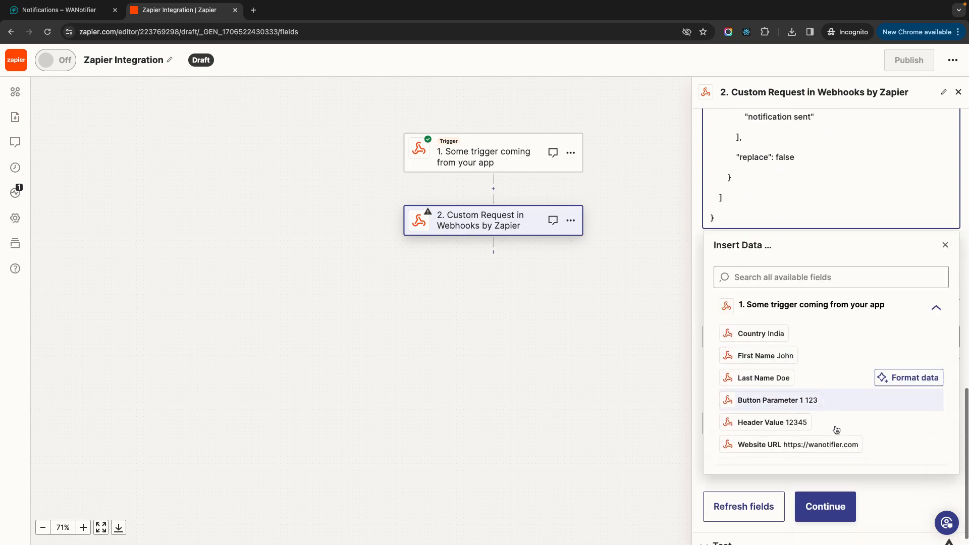
{"action": "scroll", "coordinate": [838, 393], "scroll_direction": "down", "scroll_amount": 1}
{"action": "scroll", "coordinate": [838, 394], "scroll_direction": "up", "scroll_amount": 3}
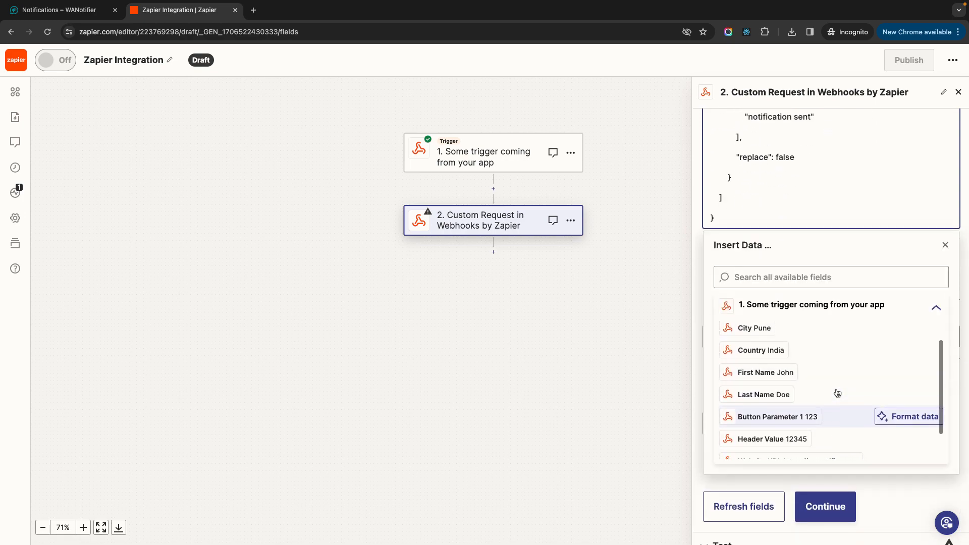
{"action": "left_click", "coordinate": [828, 354]}
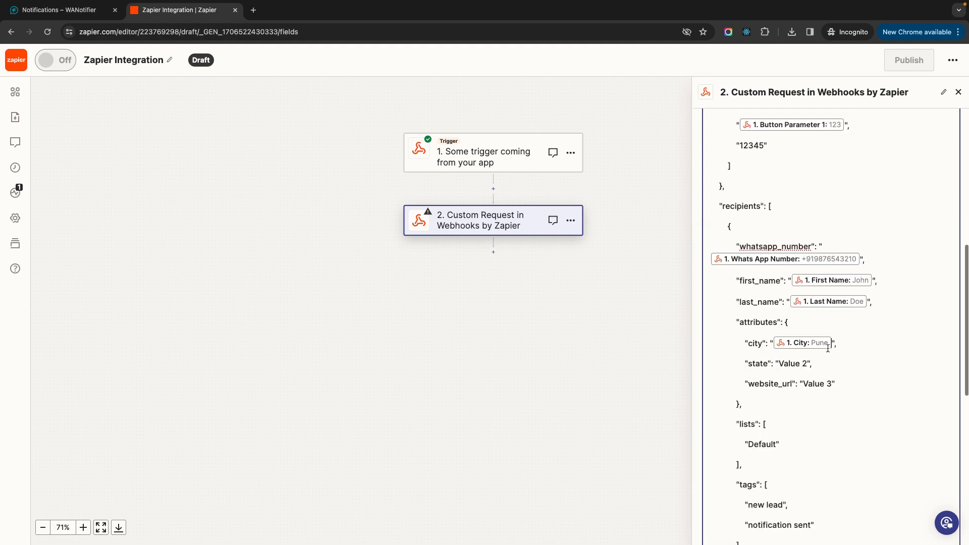
- Replace the state value under attributes with the trigger's State field
{"action": "scroll", "coordinate": [801, 210], "scroll_direction": "down", "scroll_amount": 6}
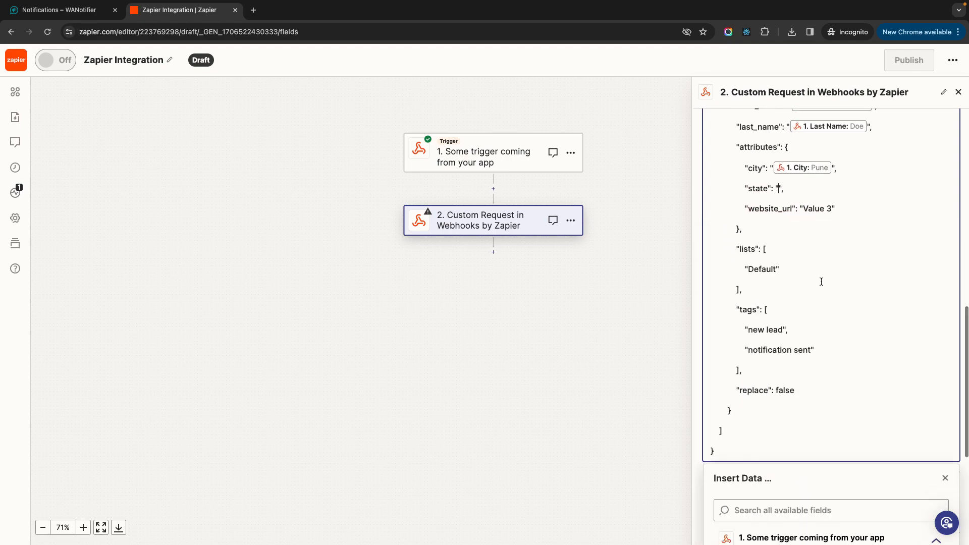
{"action": "scroll", "coordinate": [786, 442], "scroll_direction": "down", "scroll_amount": 1}
{"action": "scroll", "coordinate": [786, 444], "scroll_direction": "up", "scroll_amount": 1}
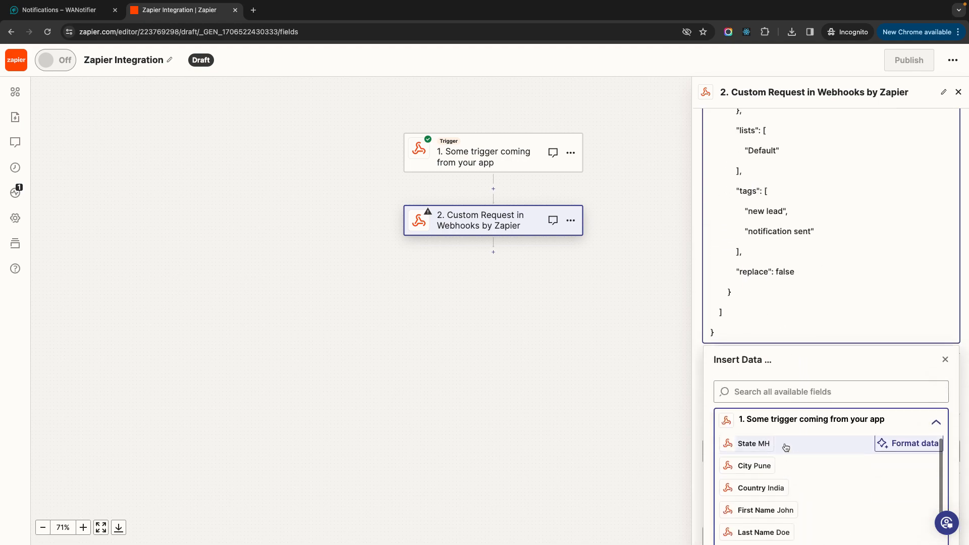
{"action": "left_click", "coordinate": [786, 447]}
- Replace the website_url value under attributes with the trigger's Website URL field
{"action": "scroll", "coordinate": [861, 374], "scroll_direction": "down", "scroll_amount": 2}
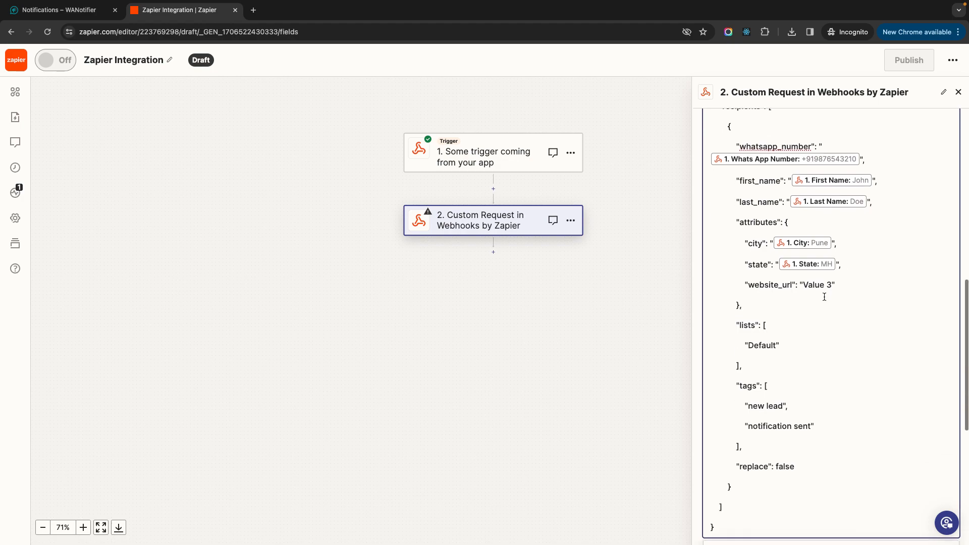
{"action": "double_click", "coordinate": [807, 284]}
{"action": "left_click", "coordinate": [833, 285], "text": "shift"}
{"action": "key", "text": "BackSpace"}
{"action": "scroll", "coordinate": [825, 396], "scroll_direction": "down", "scroll_amount": 5}
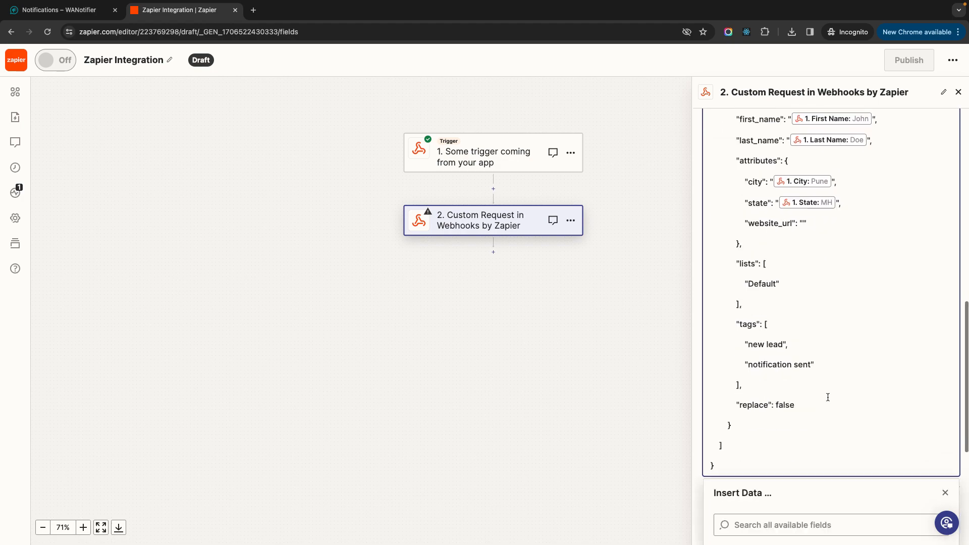
{"action": "scroll", "coordinate": [827, 399], "scroll_direction": "down", "scroll_amount": 3}
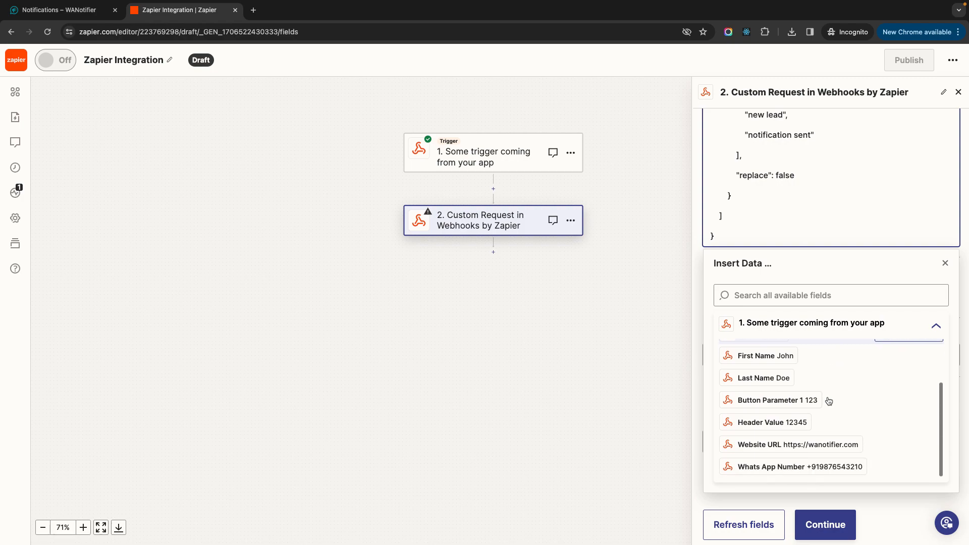
{"action": "left_click", "coordinate": [824, 443]}
- Review the mapped body variables, button variables, recipient details and attributes in the JSON data
{"action": "scroll", "coordinate": [829, 418], "scroll_direction": "up", "scroll_amount": 1}
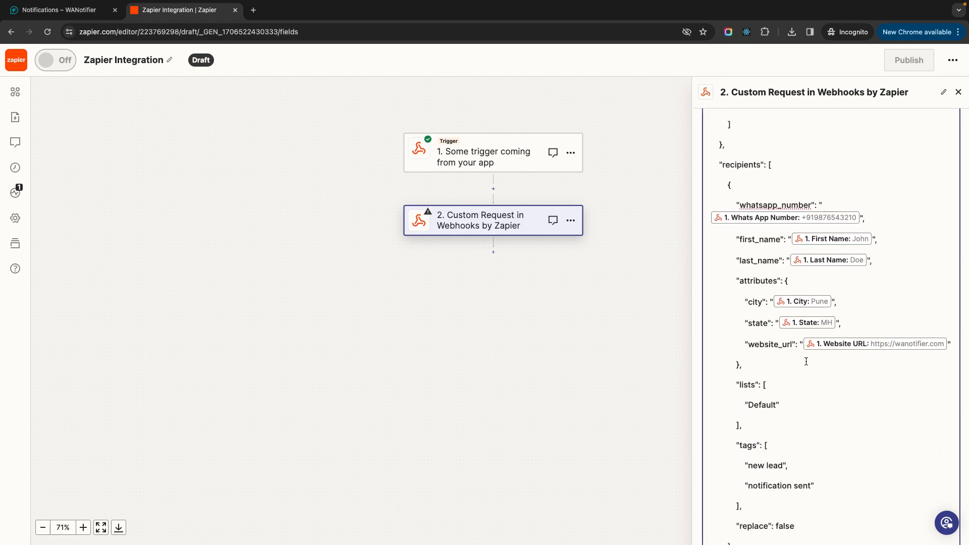
{"action": "scroll", "coordinate": [818, 283], "scroll_direction": "up", "scroll_amount": 5}
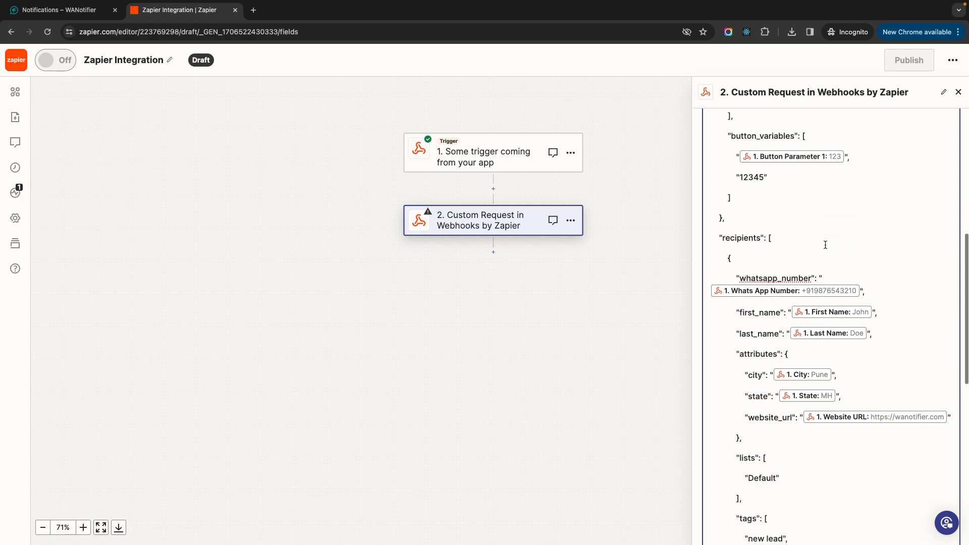
{"action": "double_click", "coordinate": [760, 166]}
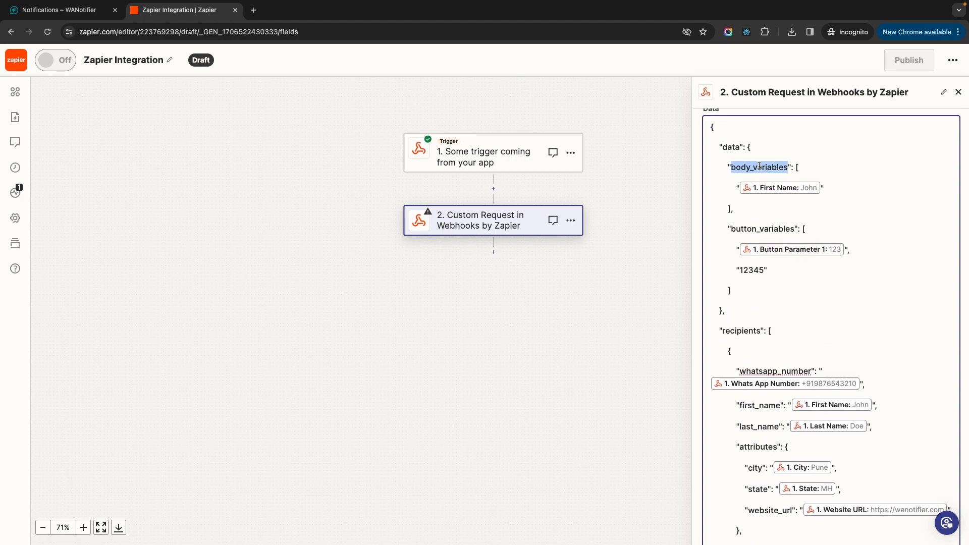
{"action": "double_click", "coordinate": [753, 229]}
{"action": "scroll", "coordinate": [777, 298], "scroll_direction": "down", "scroll_amount": 2}
{"action": "scroll", "coordinate": [775, 300], "scroll_direction": "down", "scroll_amount": 2}
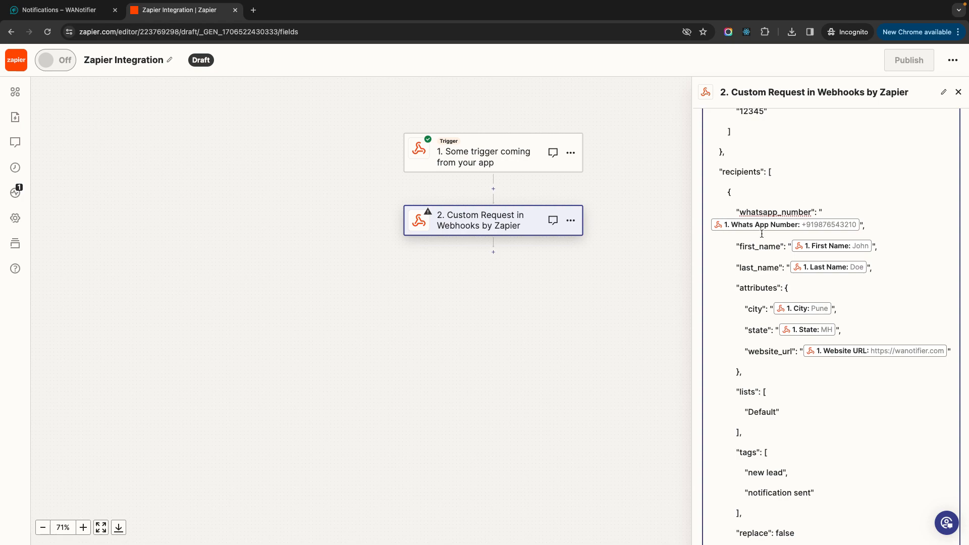
{"action": "scroll", "coordinate": [750, 279], "scroll_direction": "down", "scroll_amount": 1}
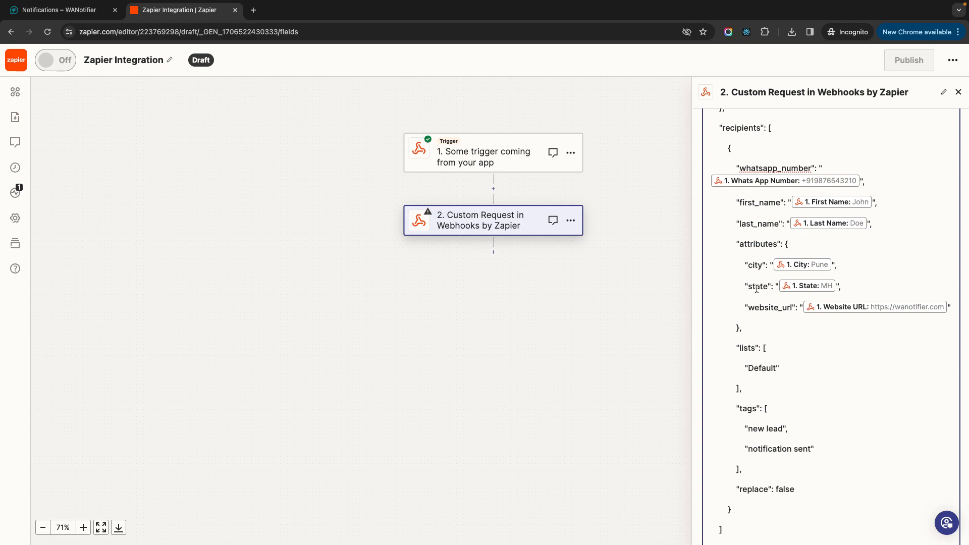
{"action": "left_click", "coordinate": [765, 309]}
- Replace the Default list name under lists with Zapier List
{"action": "scroll", "coordinate": [767, 313], "scroll_direction": "down", "scroll_amount": 5}
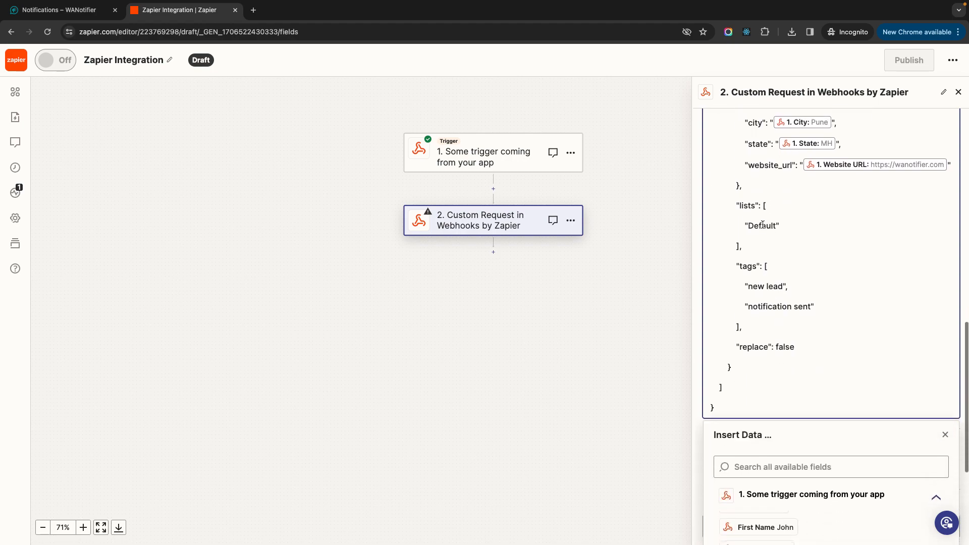
{"action": "double_click", "coordinate": [762, 225]}
{"action": "double_click", "coordinate": [764, 225]}
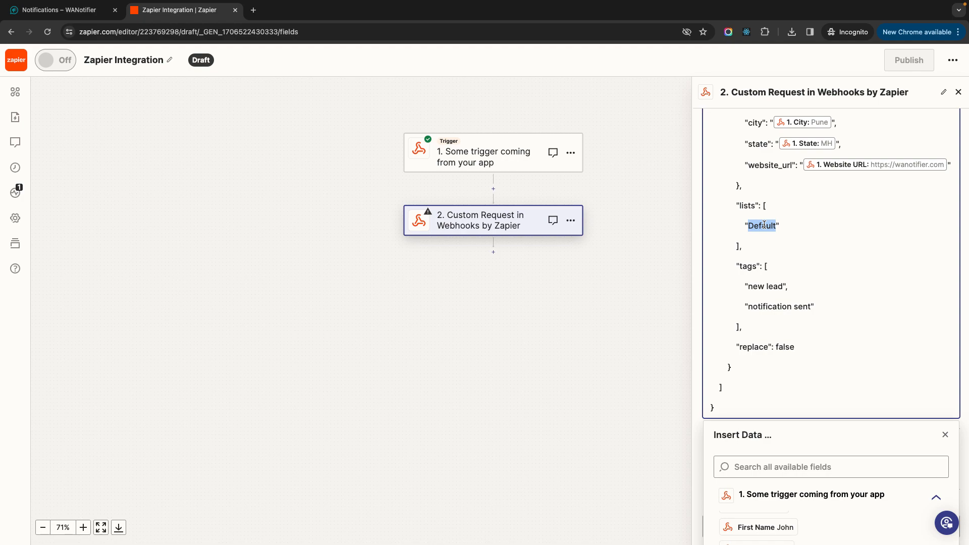
{"action": "type", "text": "Zapier List"}
{"action": "scroll", "coordinate": [775, 312], "scroll_direction": "down", "scroll_amount": 1}
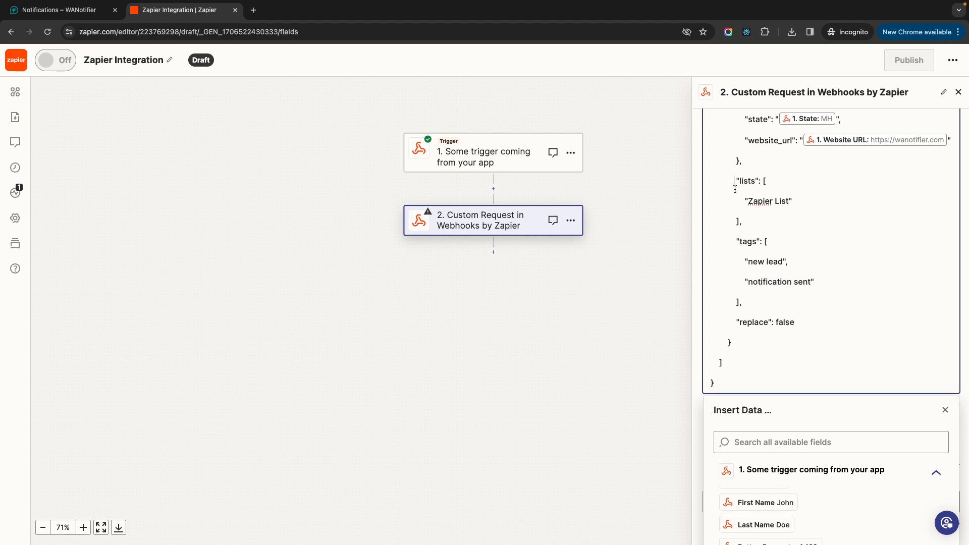
- Try the value true for the replace key and undo it
{"action": "left_click_drag", "start_coordinate": [752, 302], "coordinate": [750, 177]}
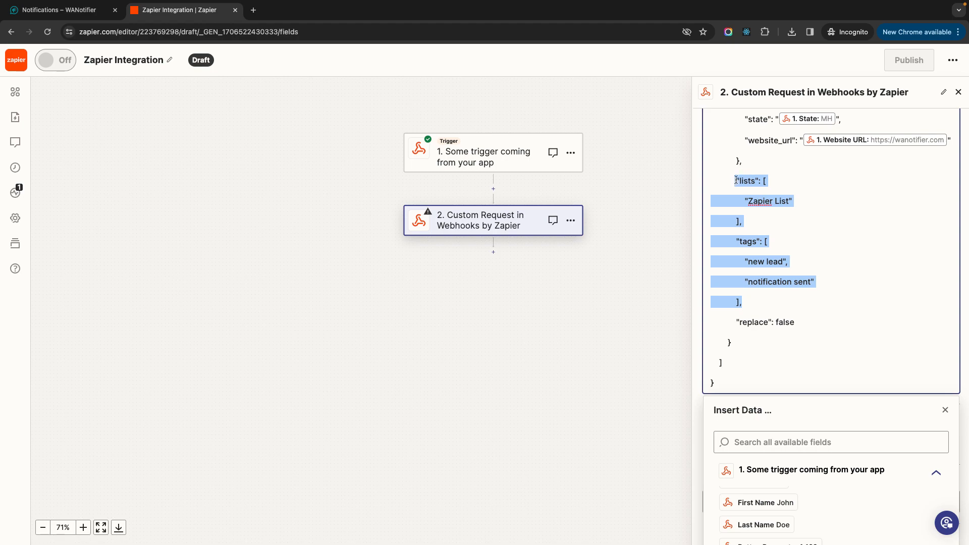
{"action": "left_click", "coordinate": [814, 235]}
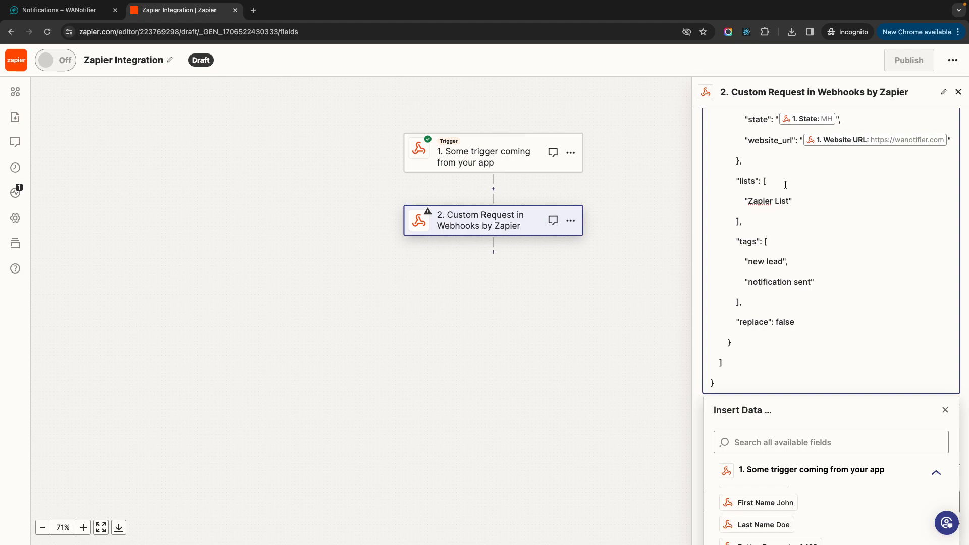
{"action": "double_click", "coordinate": [786, 322]}
{"action": "type", "text": "true"}
{"action": "key", "text": "ctrl+z"}
- Close the Insert Data field picker and continue from the request setup to its test
{"action": "left_click_drag", "start_coordinate": [749, 201], "coordinate": [787, 200]}
{"action": "left_click", "coordinate": [777, 216]}
{"action": "scroll", "coordinate": [833, 238], "scroll_direction": "down", "scroll_amount": 2}
{"action": "scroll", "coordinate": [828, 223], "scroll_direction": "up", "scroll_amount": 3}
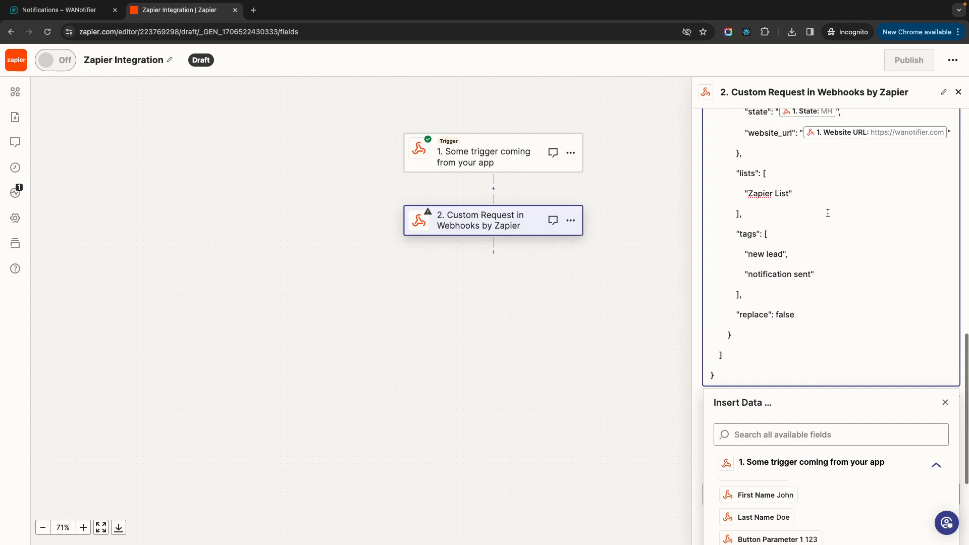
{"action": "scroll", "coordinate": [794, 242], "scroll_direction": "up", "scroll_amount": 7}
{"action": "scroll", "coordinate": [795, 243], "scroll_direction": "down", "scroll_amount": 10}
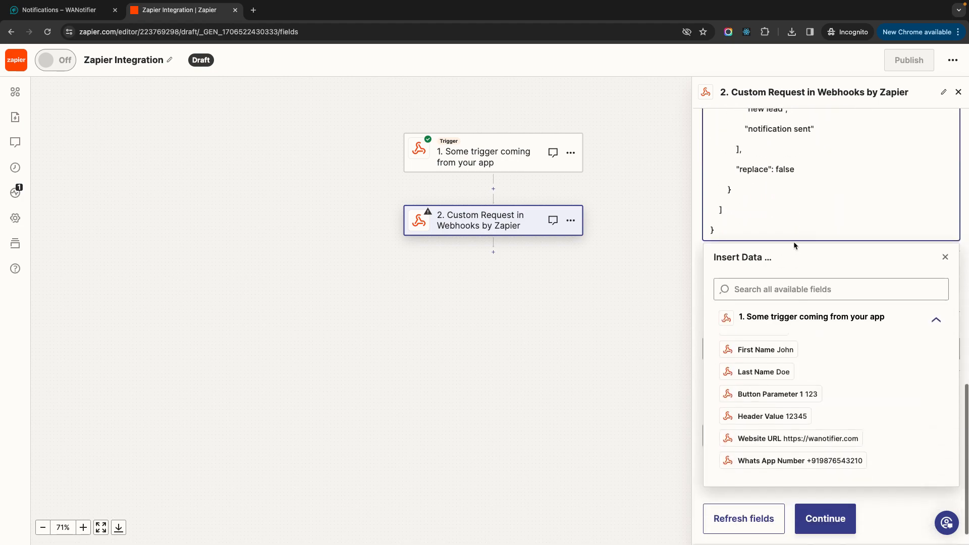
{"action": "left_click", "coordinate": [945, 257]}
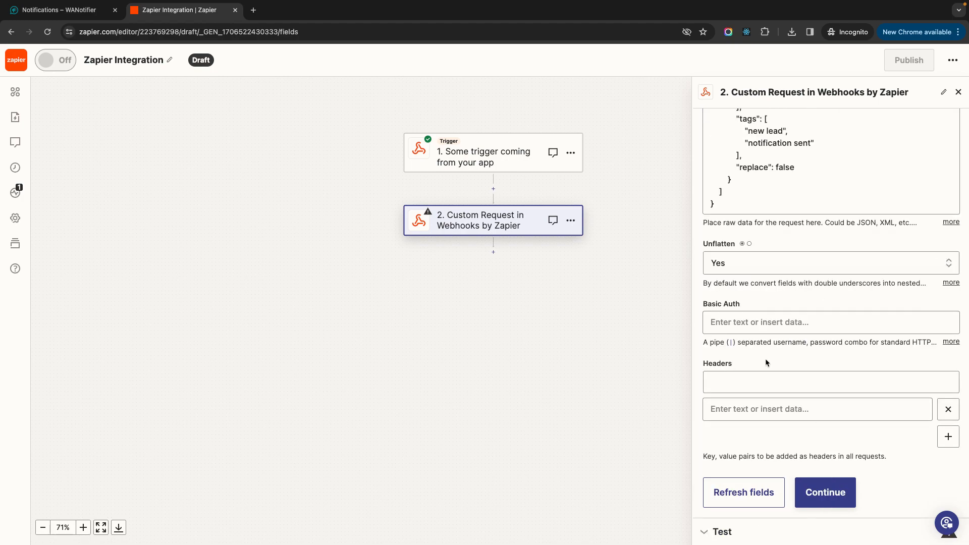
{"action": "left_click", "coordinate": [826, 495]}
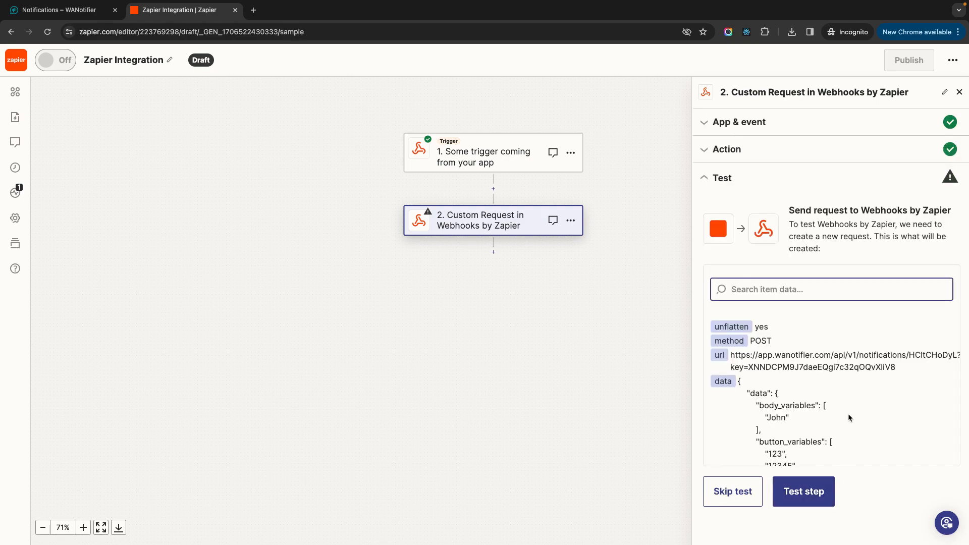
- Check the request data that will be sent and run the test of the custom request
{"action": "scroll", "coordinate": [830, 434], "scroll_direction": "down", "scroll_amount": 10}
{"action": "scroll", "coordinate": [830, 435], "scroll_direction": "up", "scroll_amount": 10}
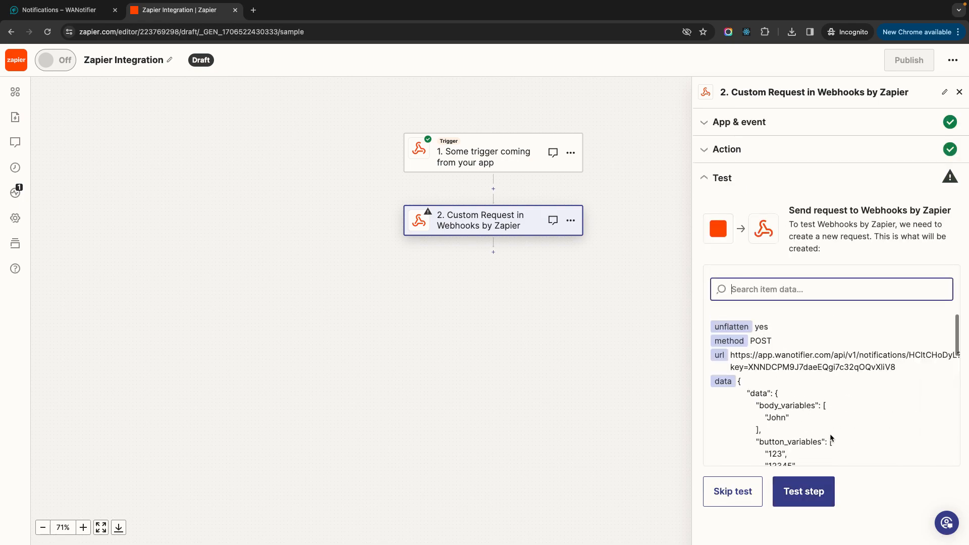
{"action": "left_click", "coordinate": [802, 503]}
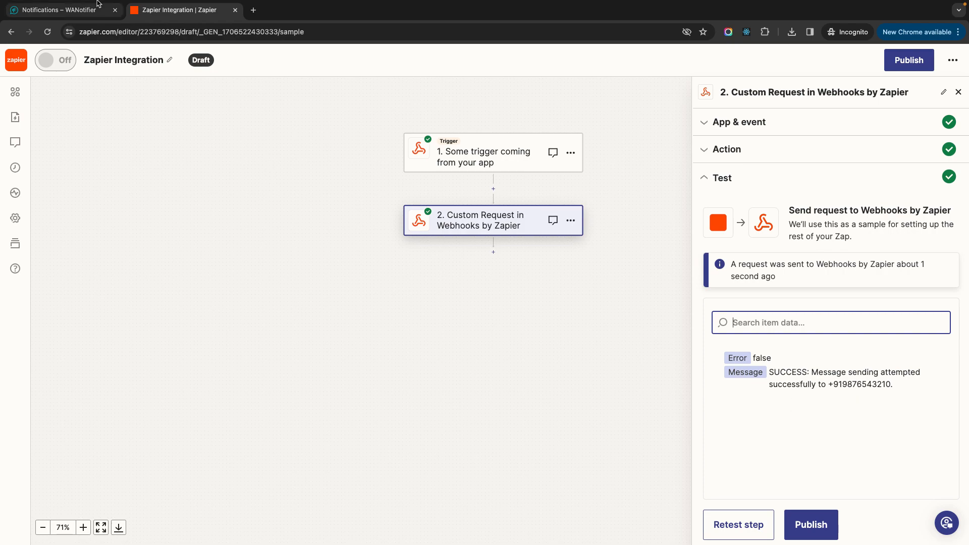
- Switch to WANotifier and reload the notification page to check its Total Attempts statistic
{"action": "left_click", "coordinate": [62, 11]}
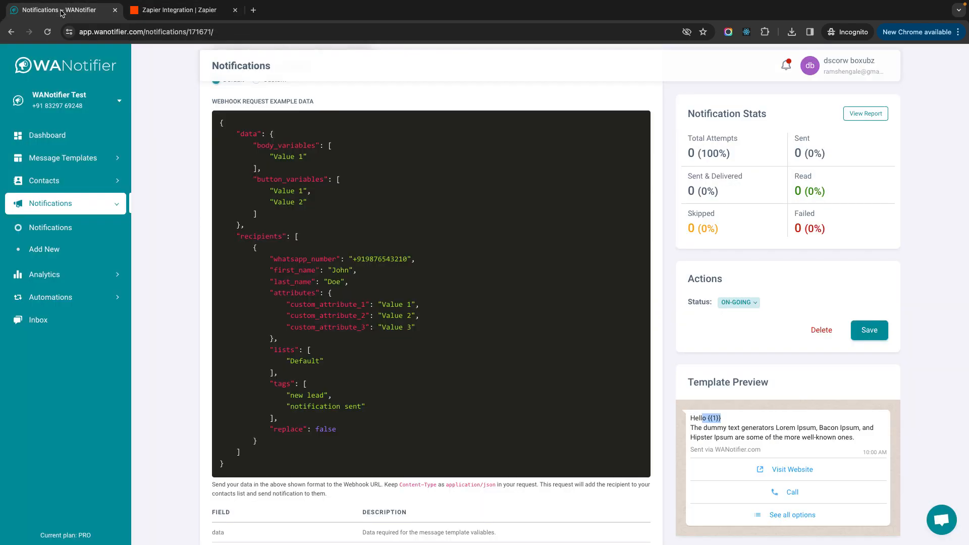
{"action": "left_click", "coordinate": [48, 32]}
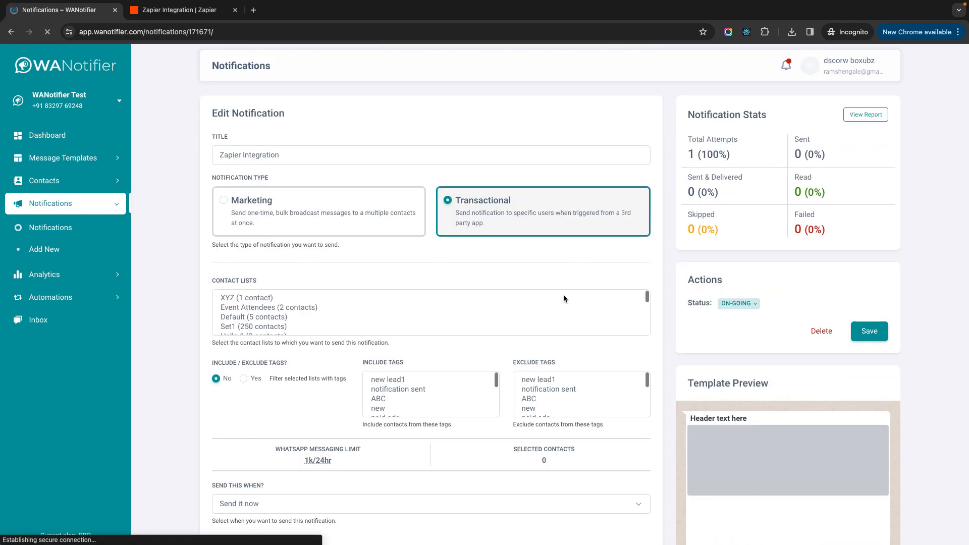
{"action": "left_click_drag", "start_coordinate": [732, 155], "coordinate": [677, 140]}
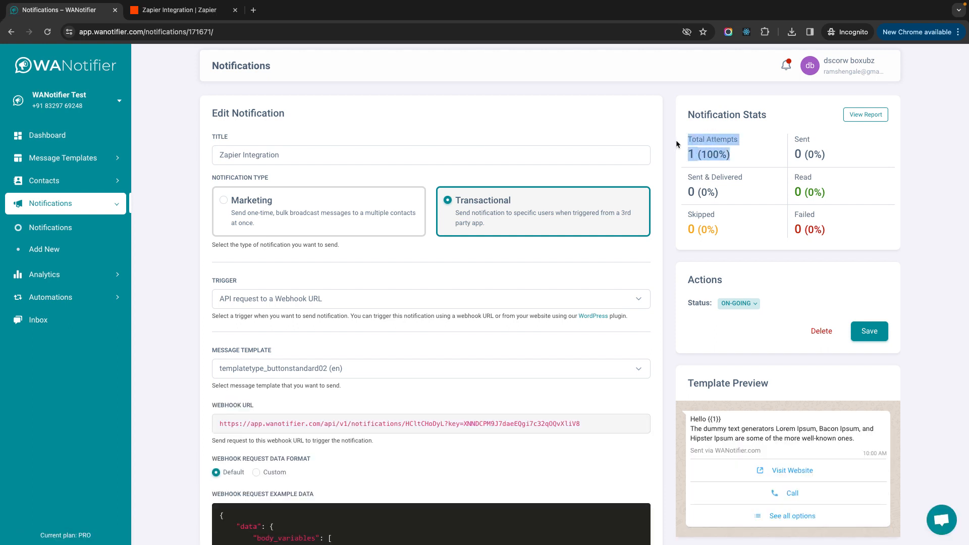
{"action": "left_click", "coordinate": [752, 152]}
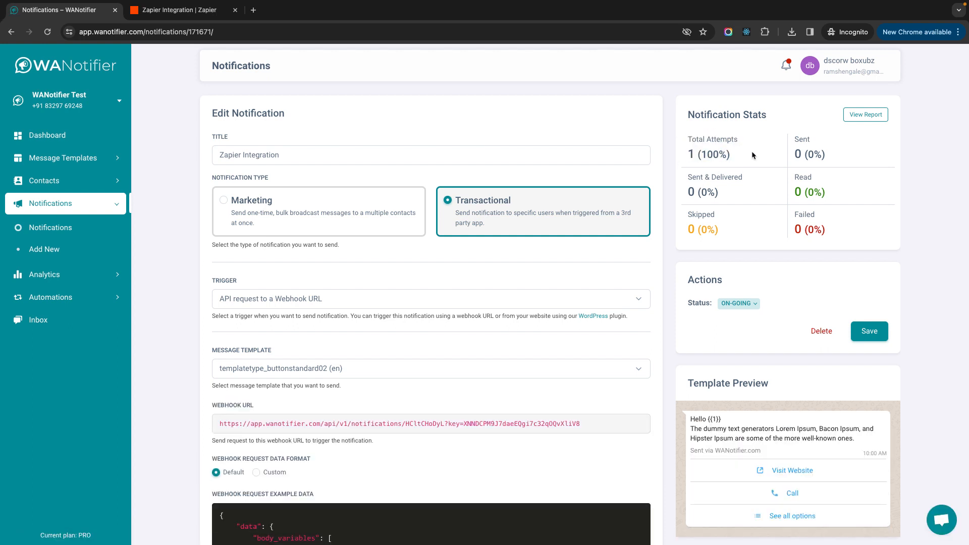
- Switch back to the Zapier Integration draft in the Zapier editor
{"action": "left_click", "coordinate": [194, 11]}
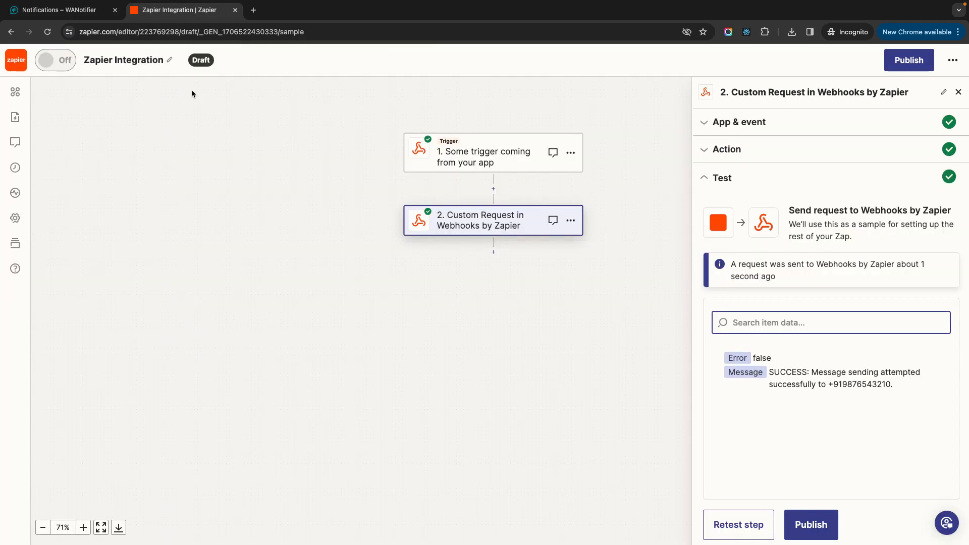
{"action": "left_click_drag", "start_coordinate": [456, 303], "coordinate": [349, 337]}
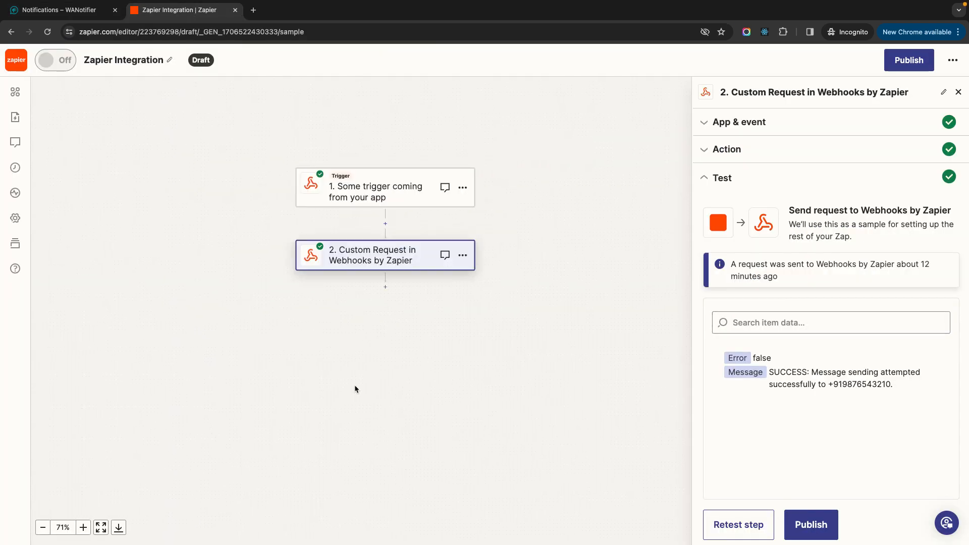